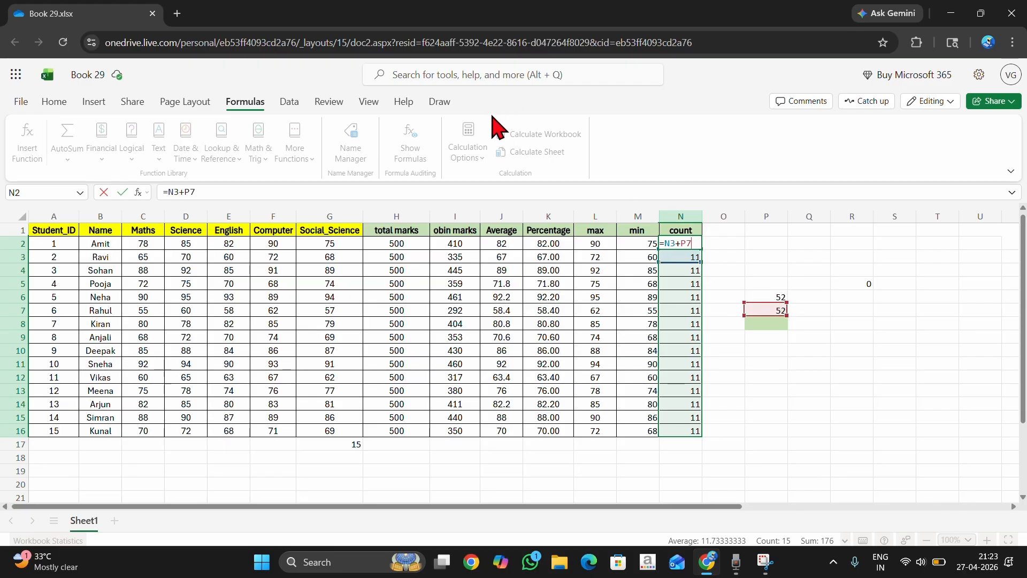
Confirm the formula =N3+P7 in N2 and look over the functions offered under AutoSum.
double_click(791, 259)
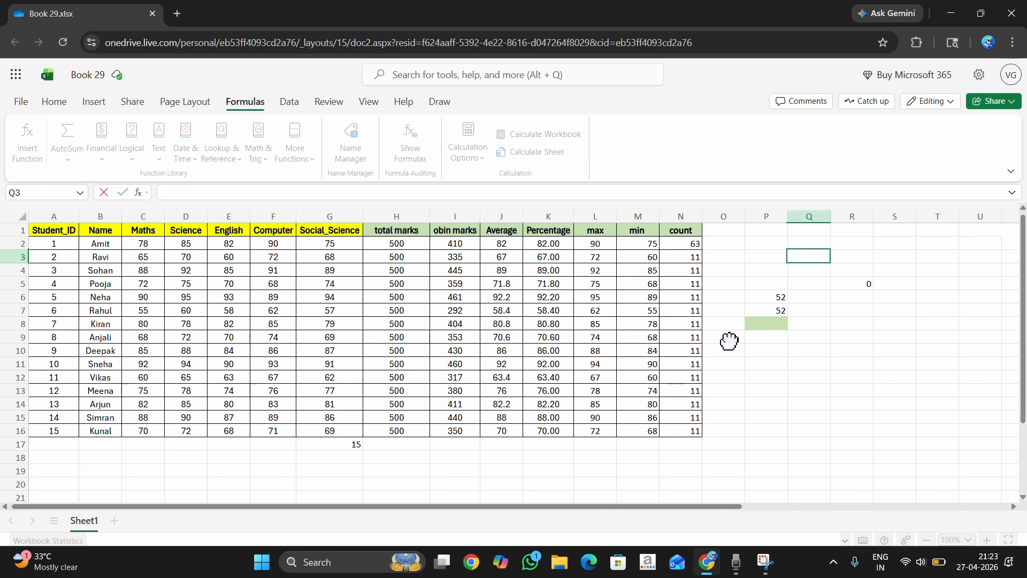
left_click(756, 284)
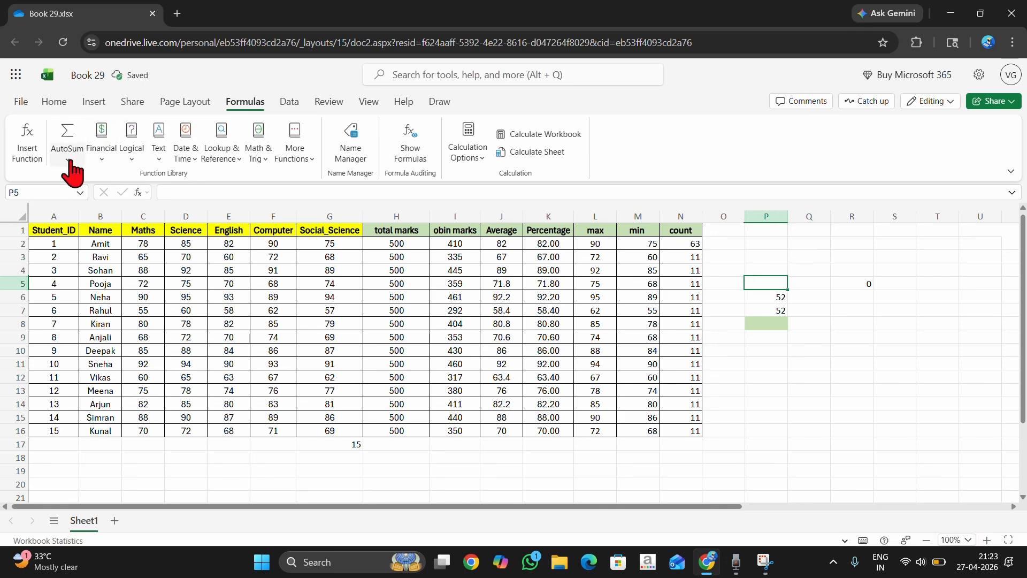
left_click(68, 160)
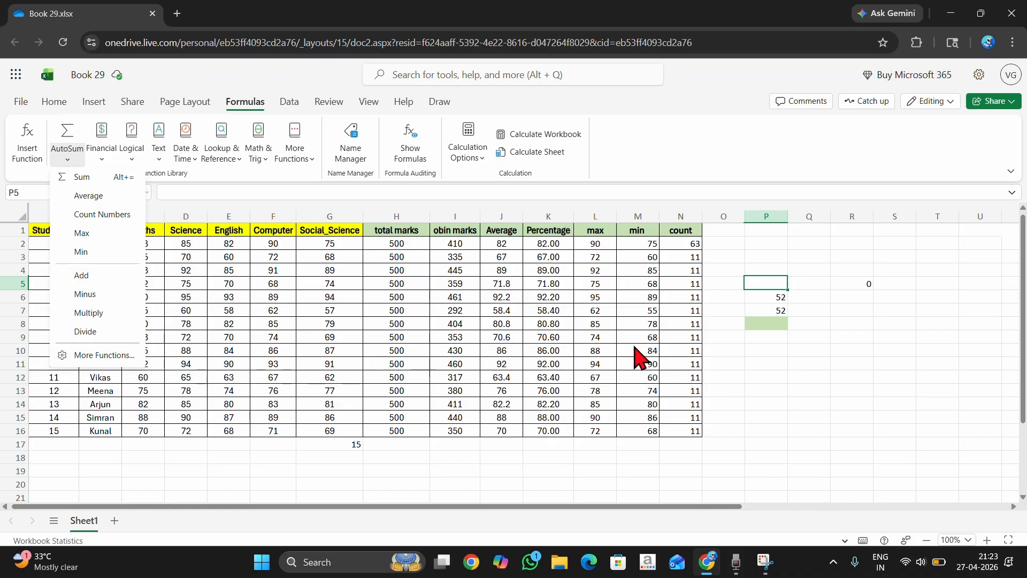
left_click(828, 360)
left_click(855, 351)
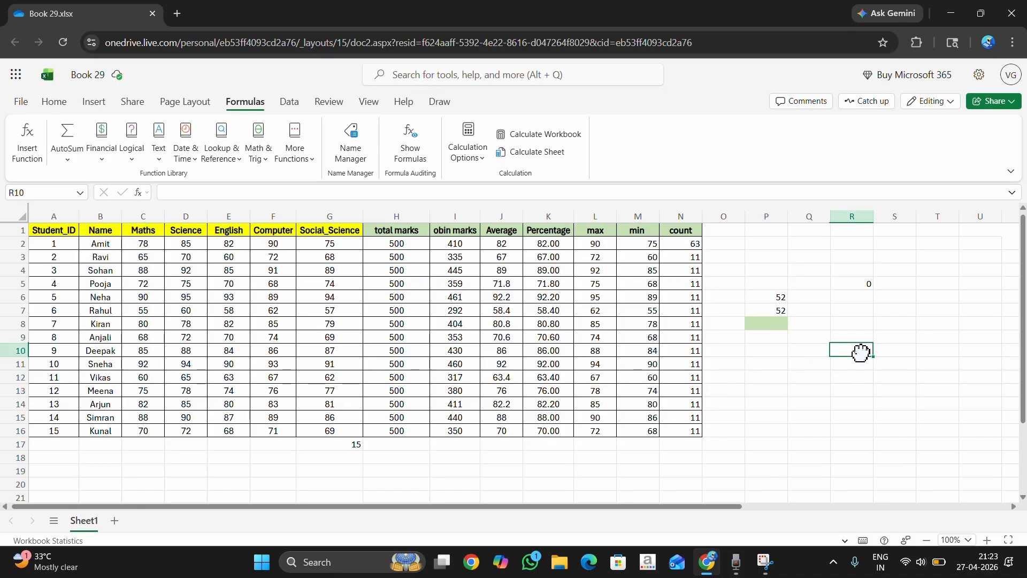
Use the AutoSum Add function in P6 to create the formula =P5+P4.
left_click(766, 296)
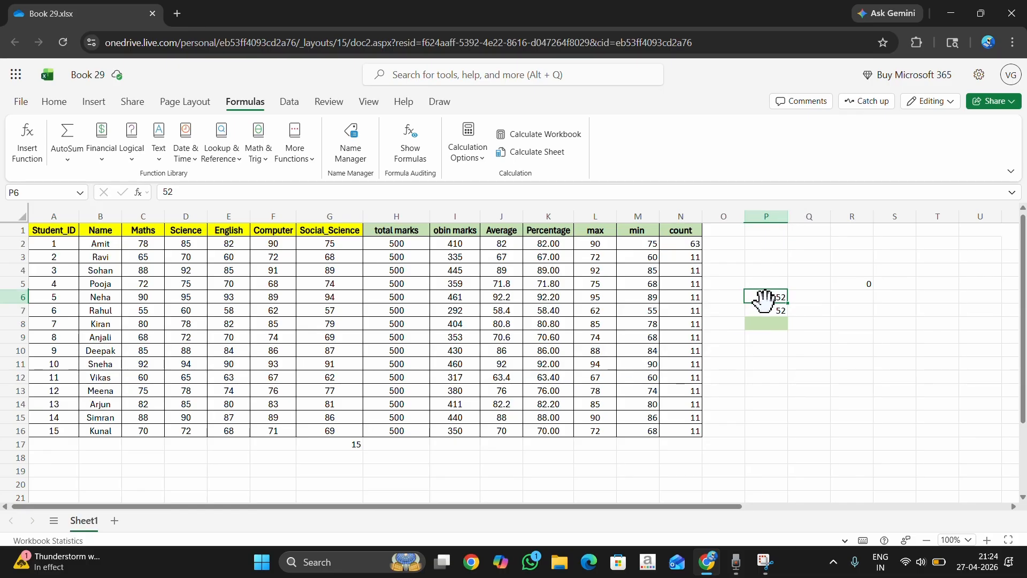
left_click(68, 160)
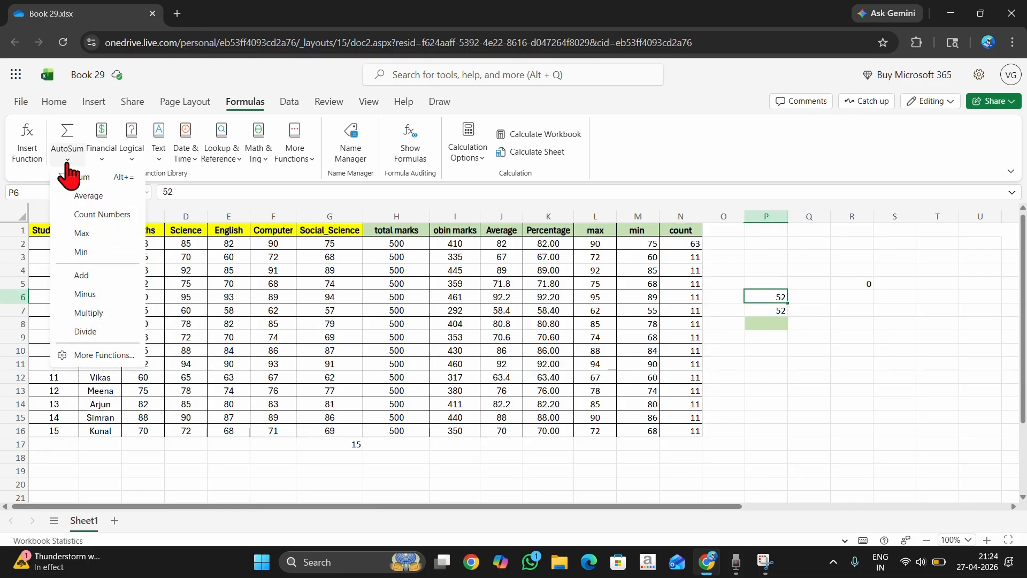
left_click(99, 274)
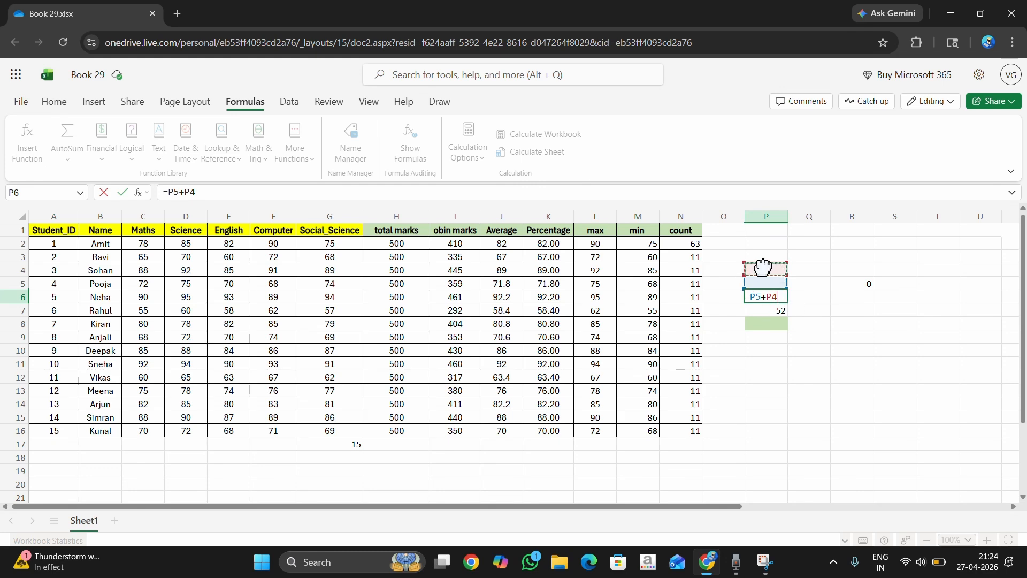
key("Return")
left_click(779, 298)
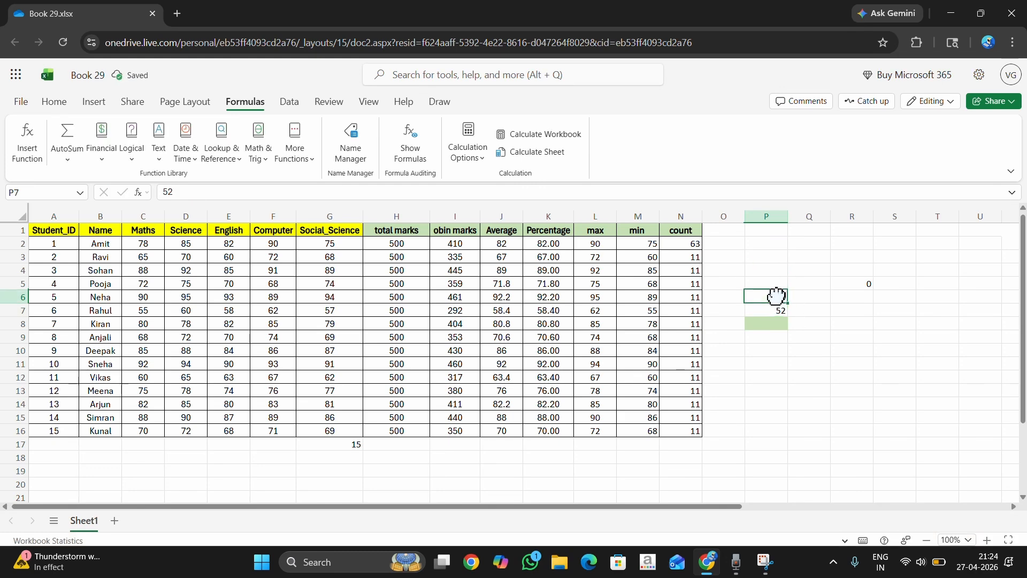
Delete the value in P7 and clear the green fill formatting from P8.
left_click(779, 313)
left_click(770, 326)
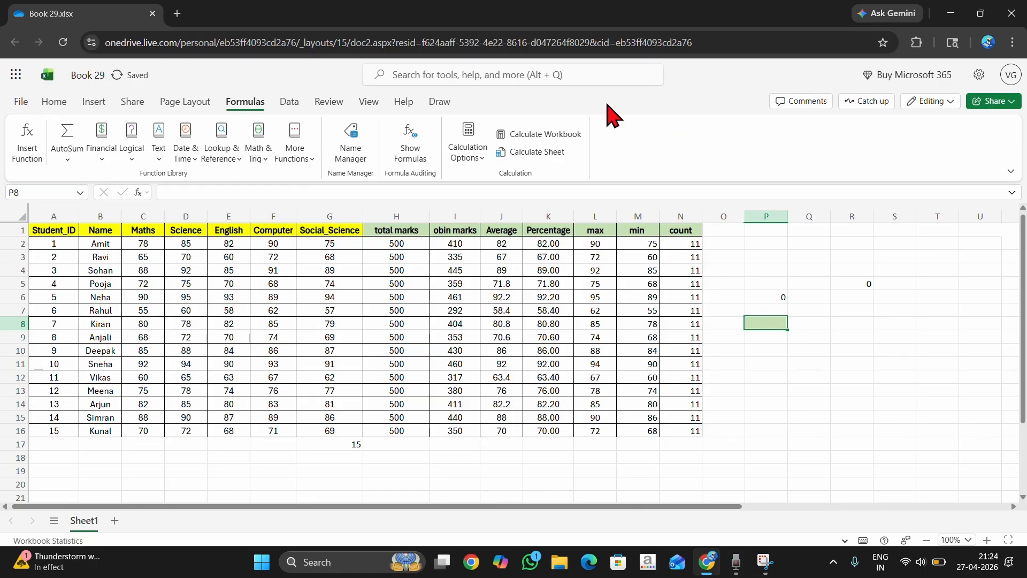
left_click(54, 101)
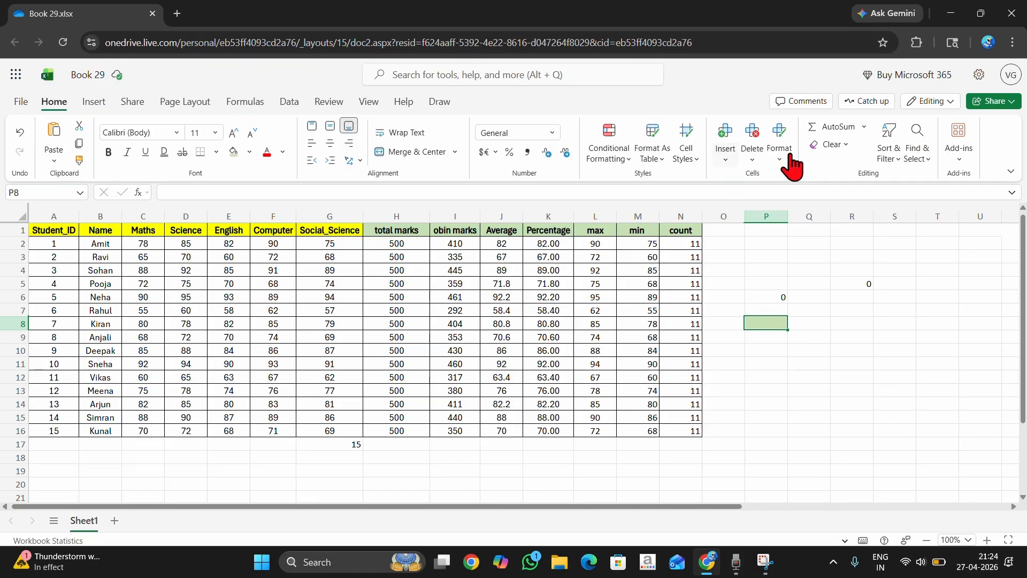
left_click(837, 145)
left_click(882, 206)
left_click(837, 145)
left_click(872, 188)
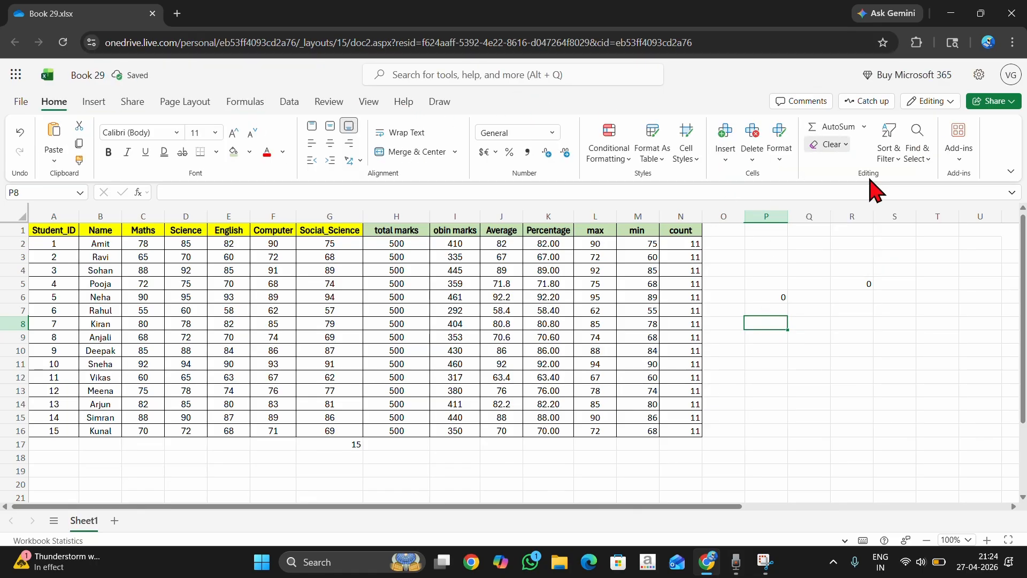
Check the cell references in P6's addition formula and enter 89 in P4.
left_click(764, 281)
left_click(770, 297)
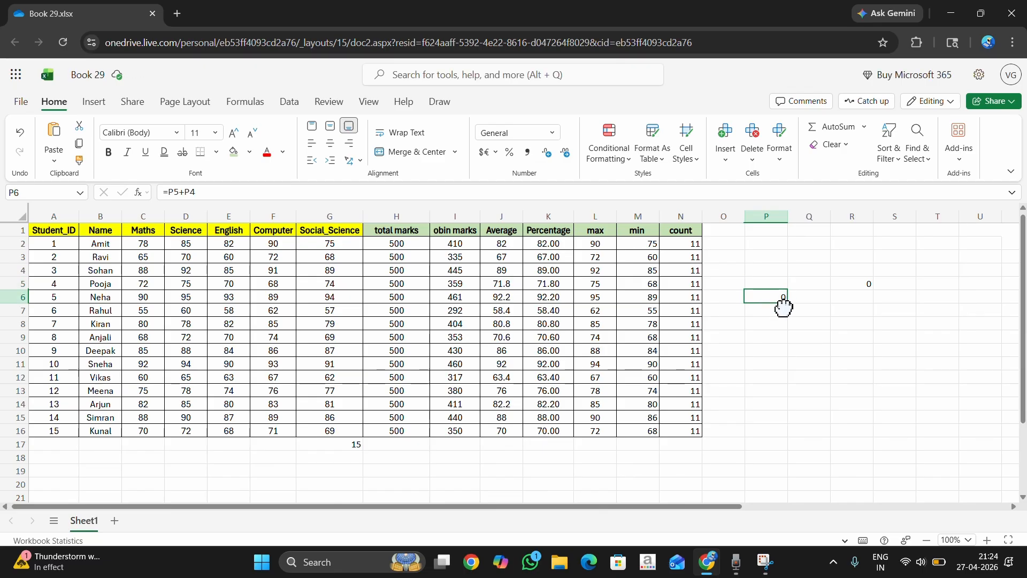
left_click_drag(766, 271, 769, 310)
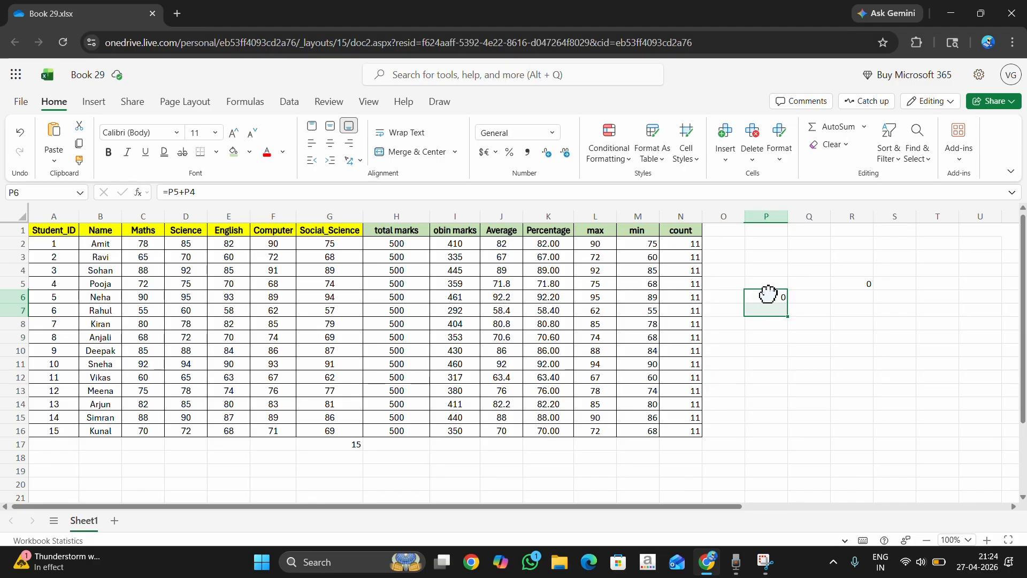
left_click(768, 295)
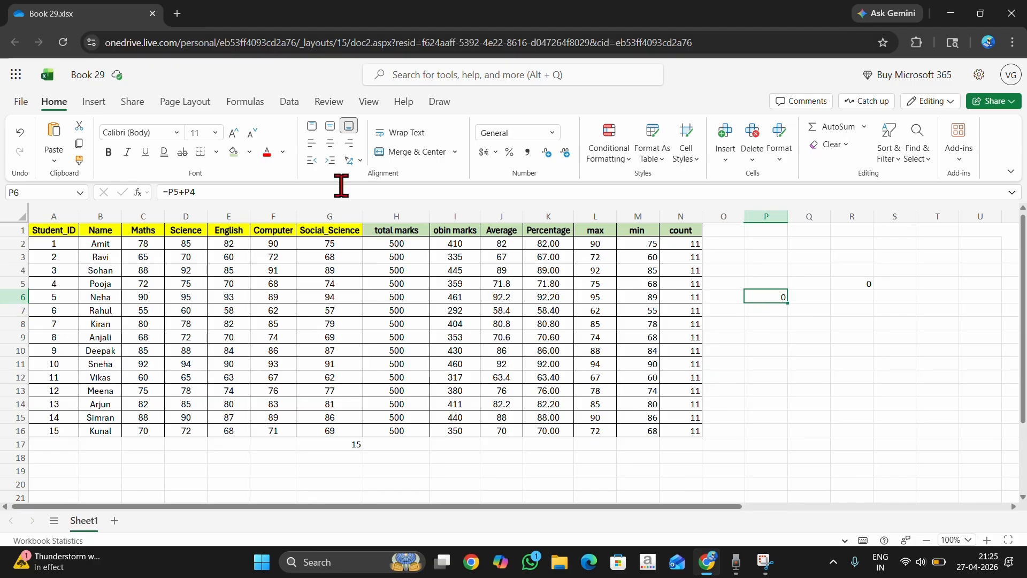
triple_click(184, 192)
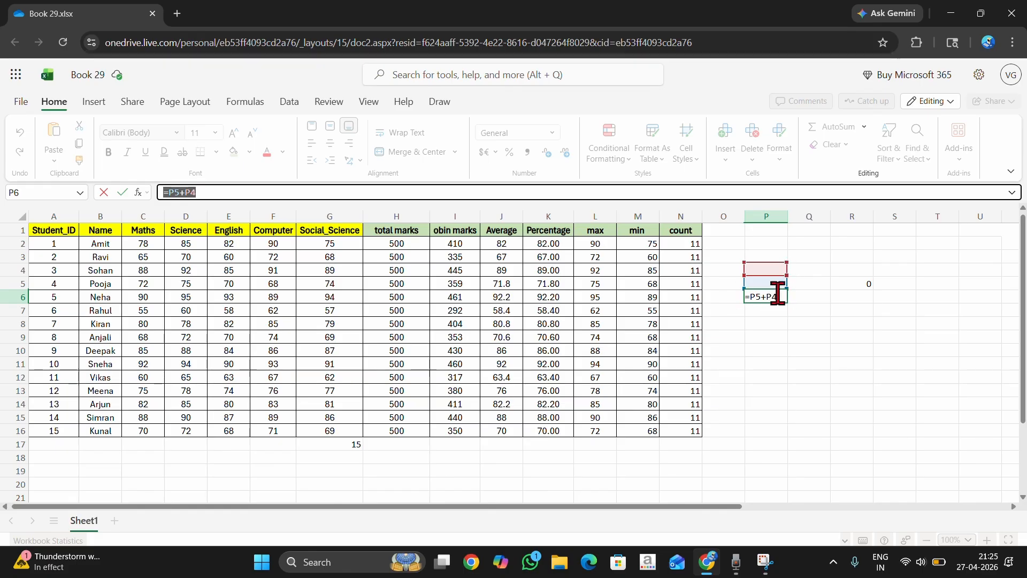
left_click(768, 269)
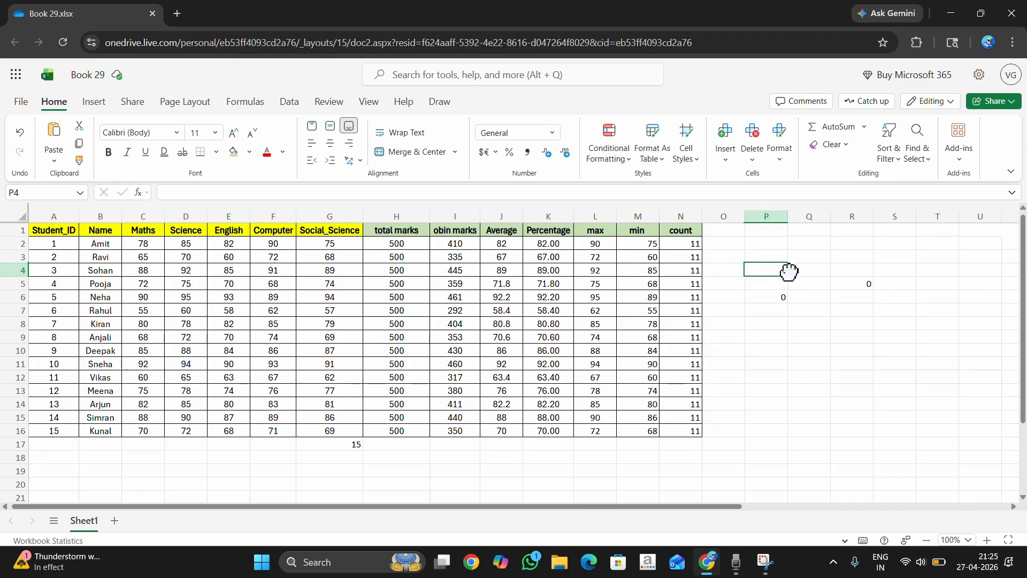
type("89")
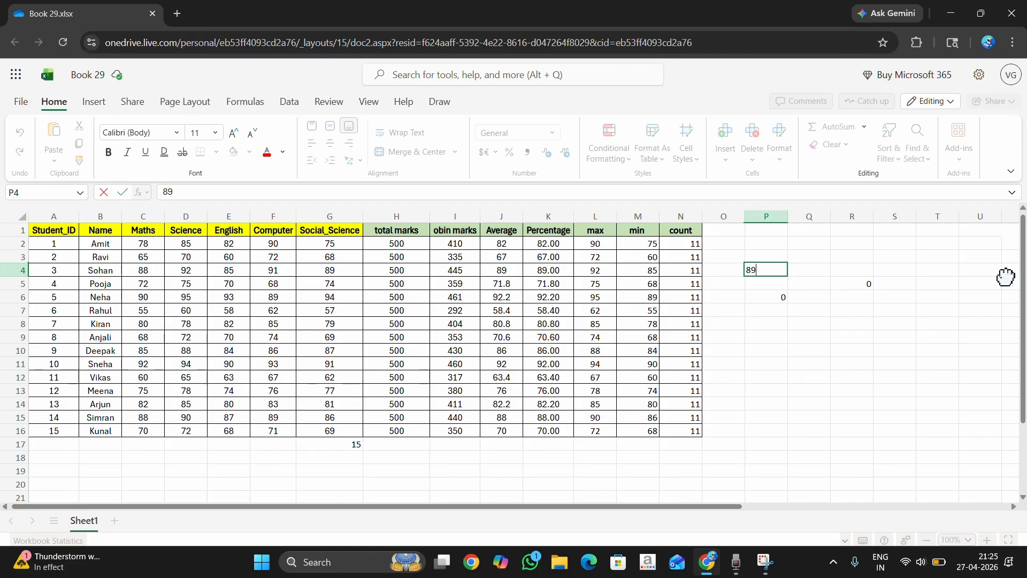
key("Return")
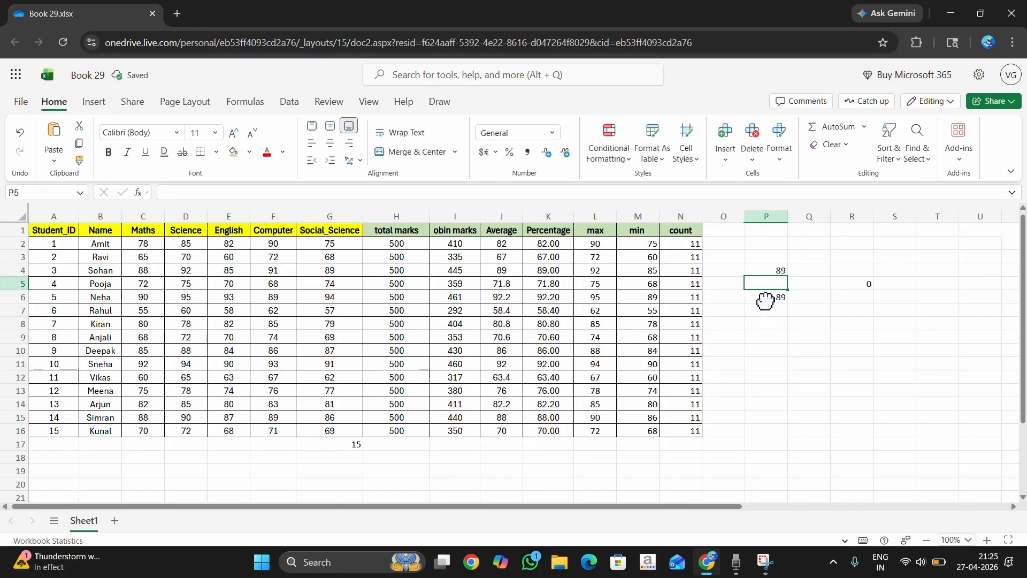
Check the cells involved in the addition and fill the result cell P6 with light green.
left_click(764, 298)
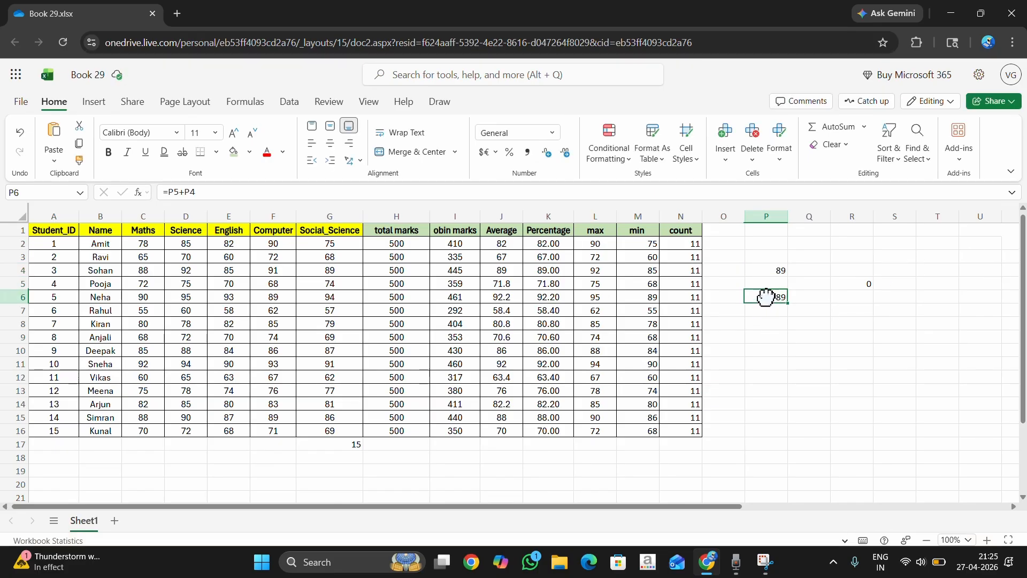
left_click(765, 269)
left_click(763, 282)
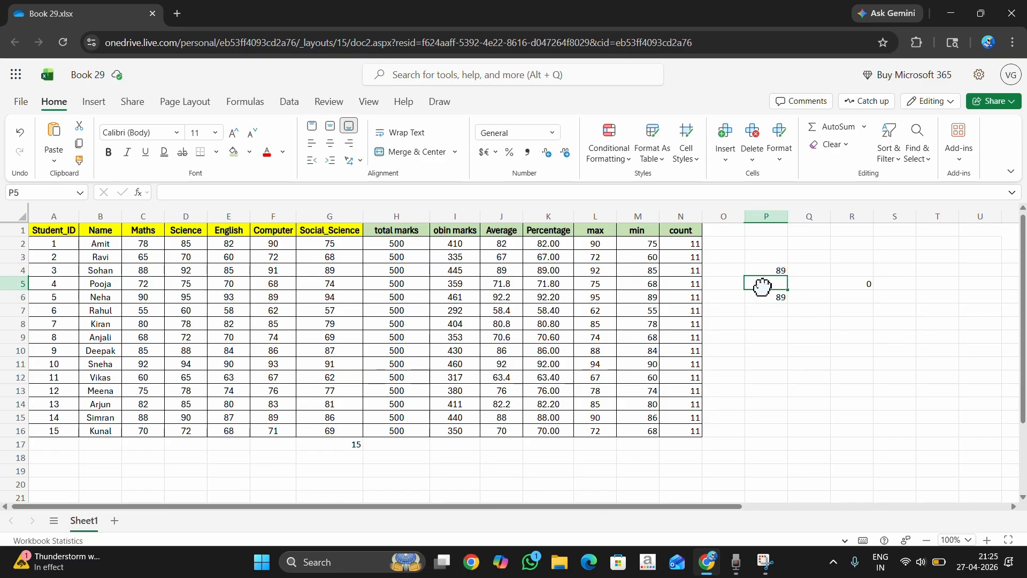
left_click(759, 295)
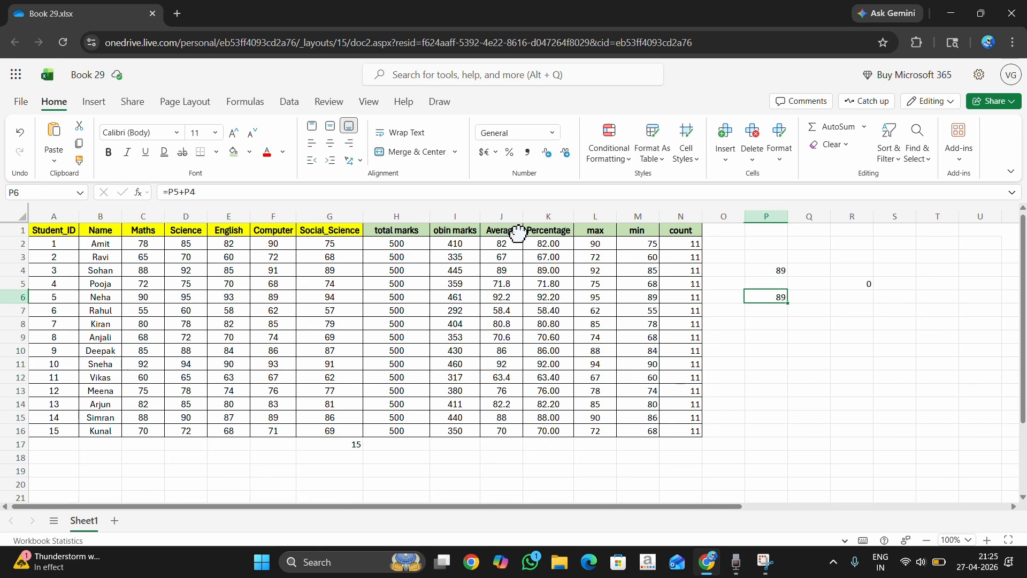
left_click(238, 157)
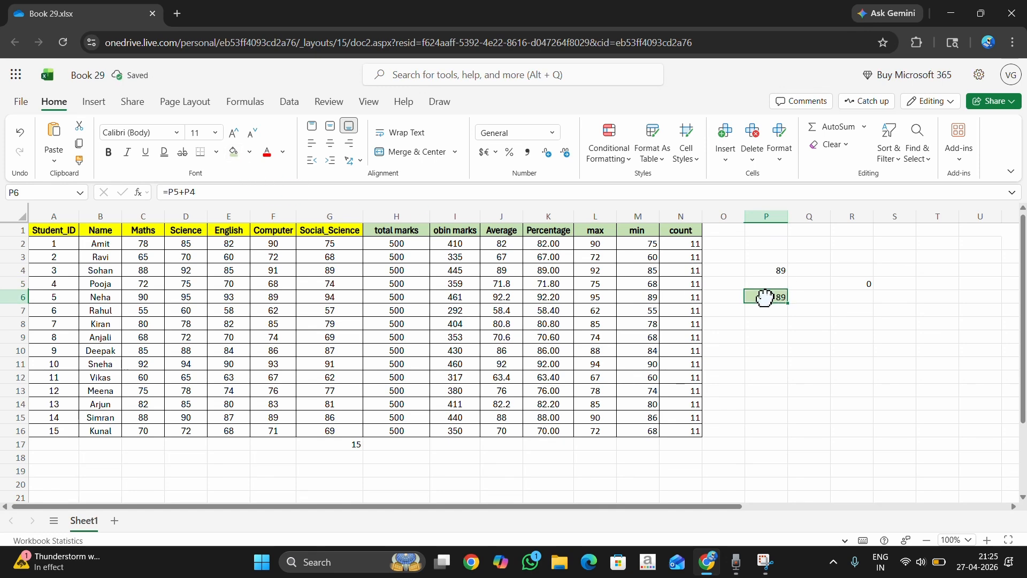
Enter 10 in P5 and select the two addends P4:P5.
left_click(770, 281)
type("10")
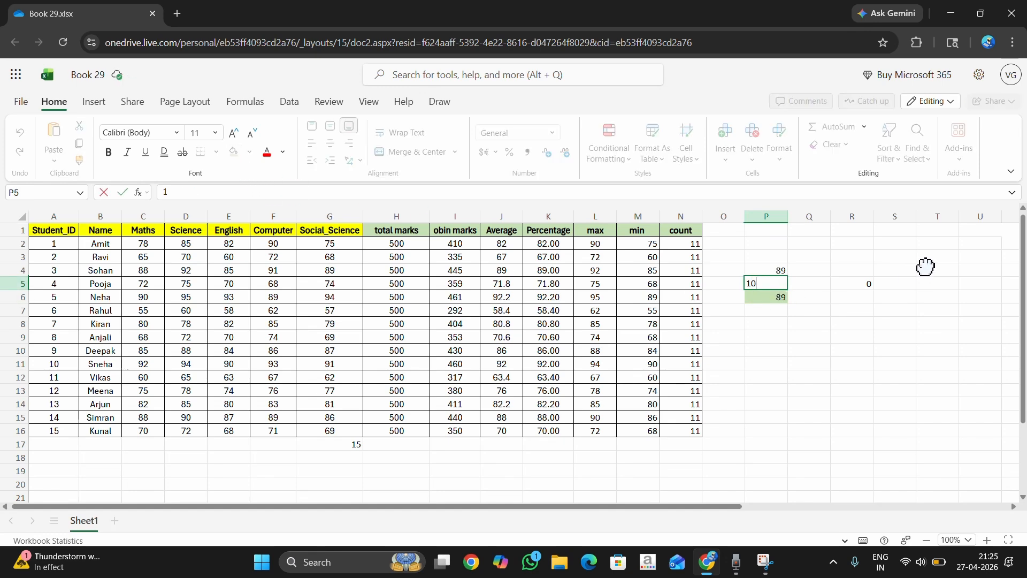
key("Return")
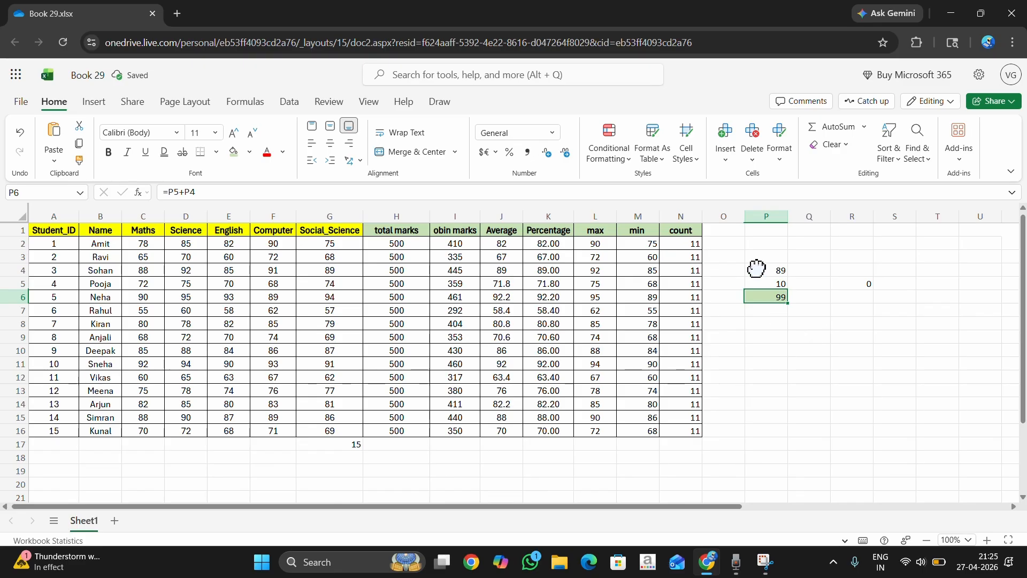
left_click(763, 270)
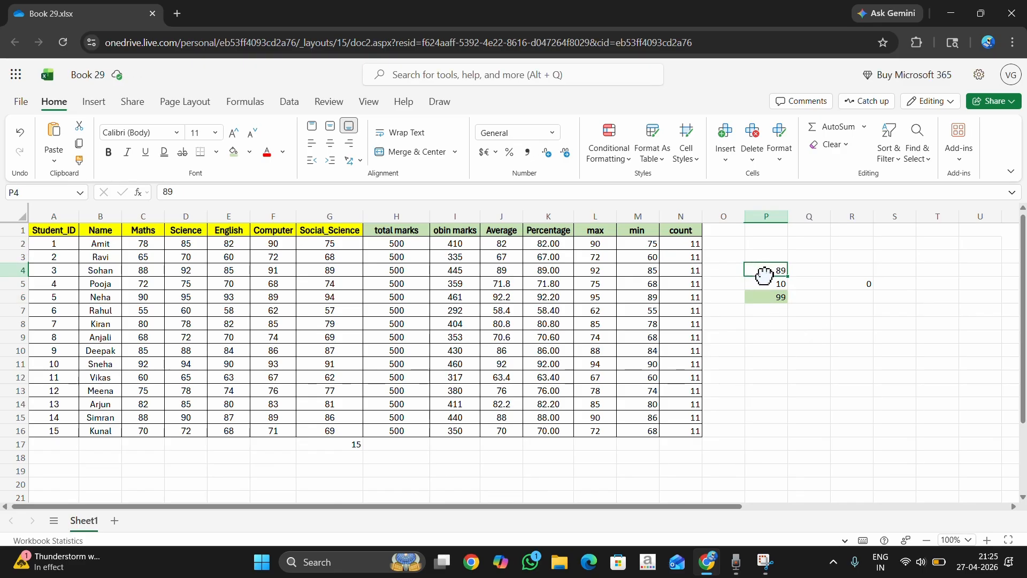
mouse_move(764, 276)
left_mouse_down()
mouse_move(756, 271)
mouse_move(760, 282)
left_mouse_up()
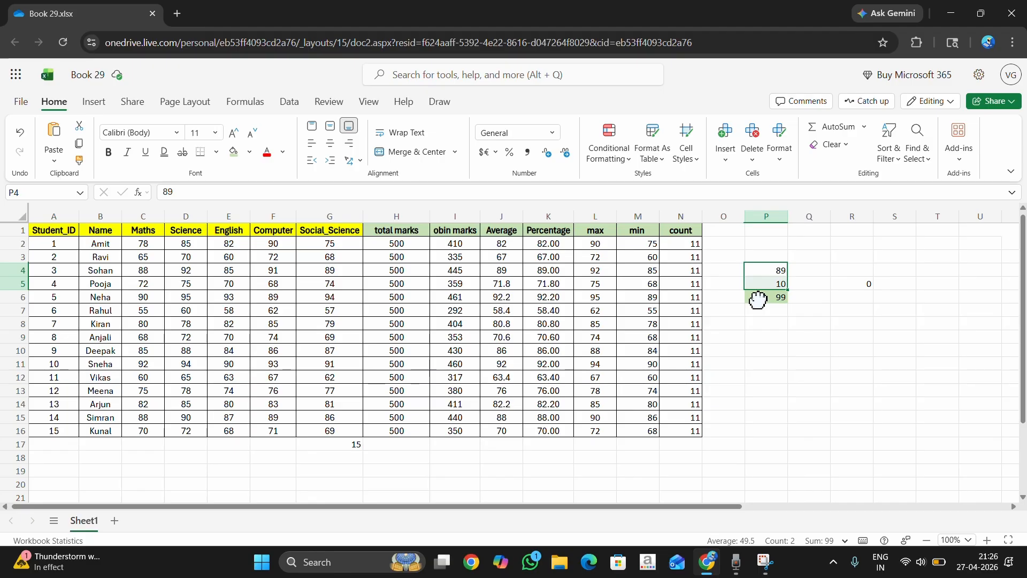
Change the value in P4 to 55 and check the result cell P6.
left_click(764, 269)
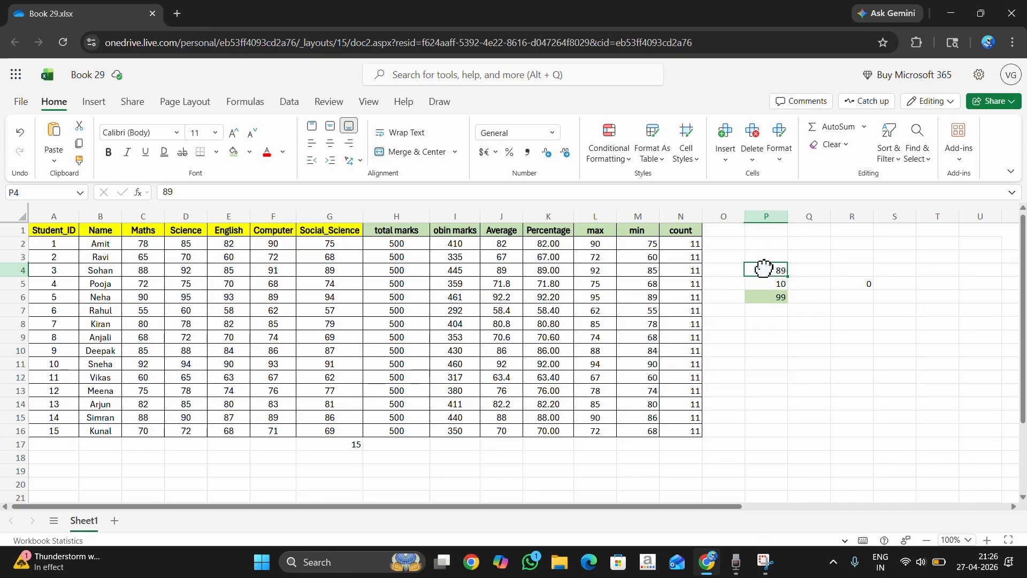
type("55")
key("Return")
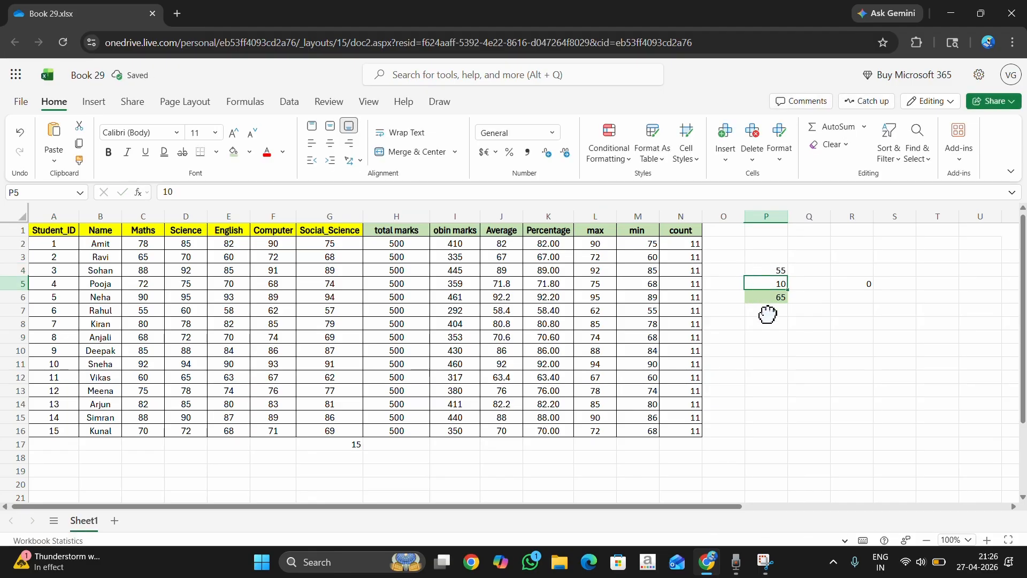
left_click(769, 299)
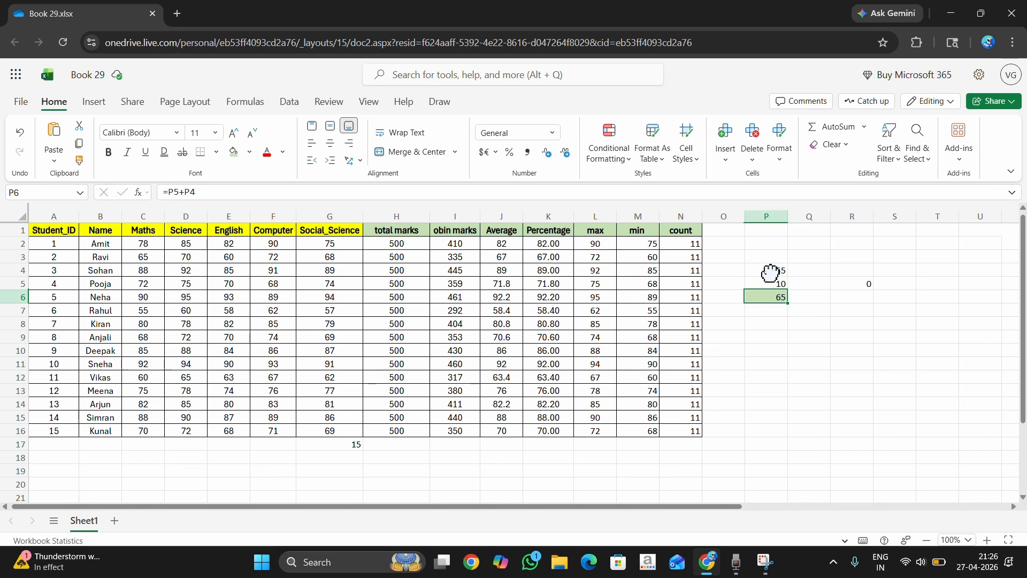
left_click(261, 103)
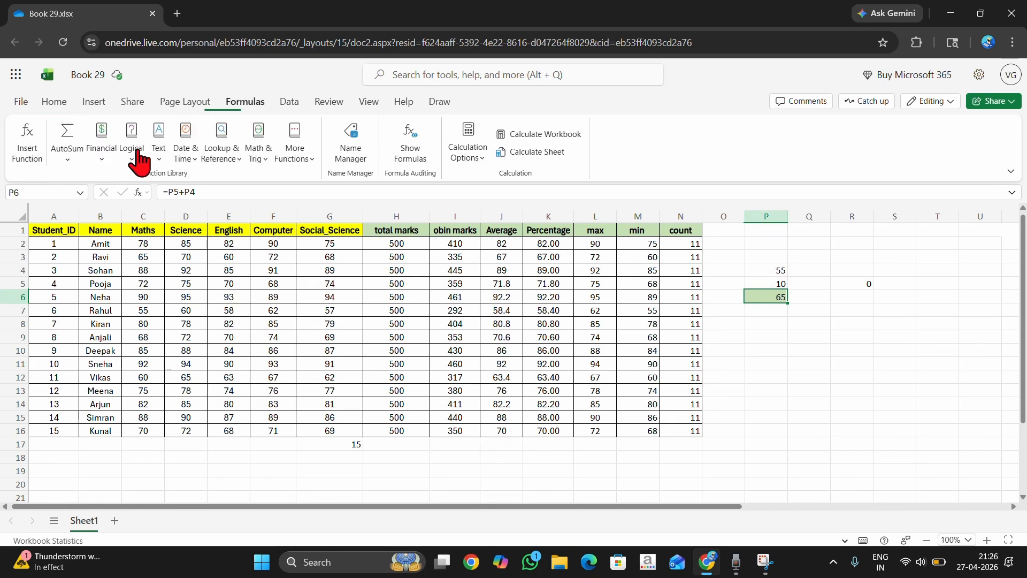
left_click(62, 163)
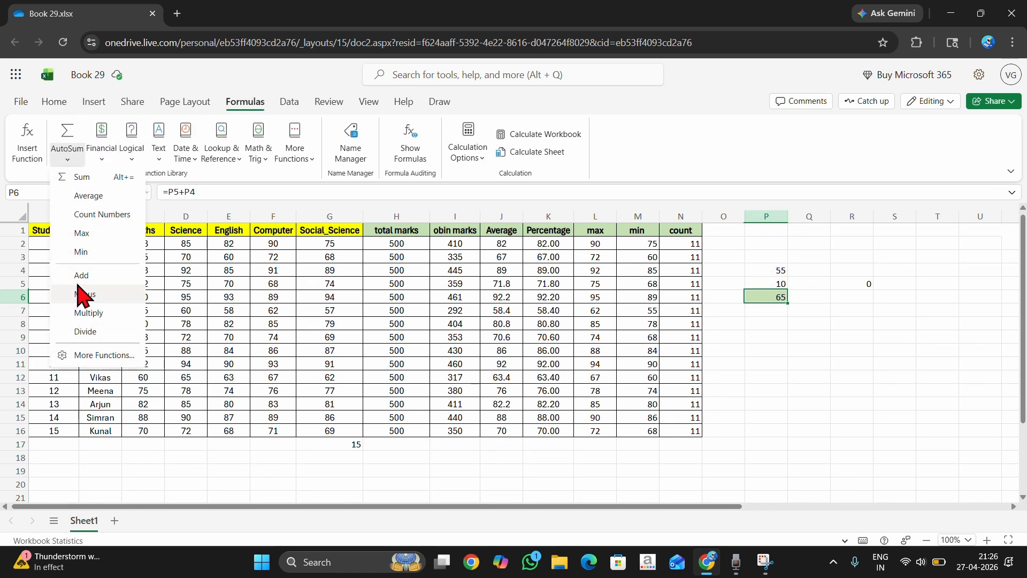
left_click(775, 351)
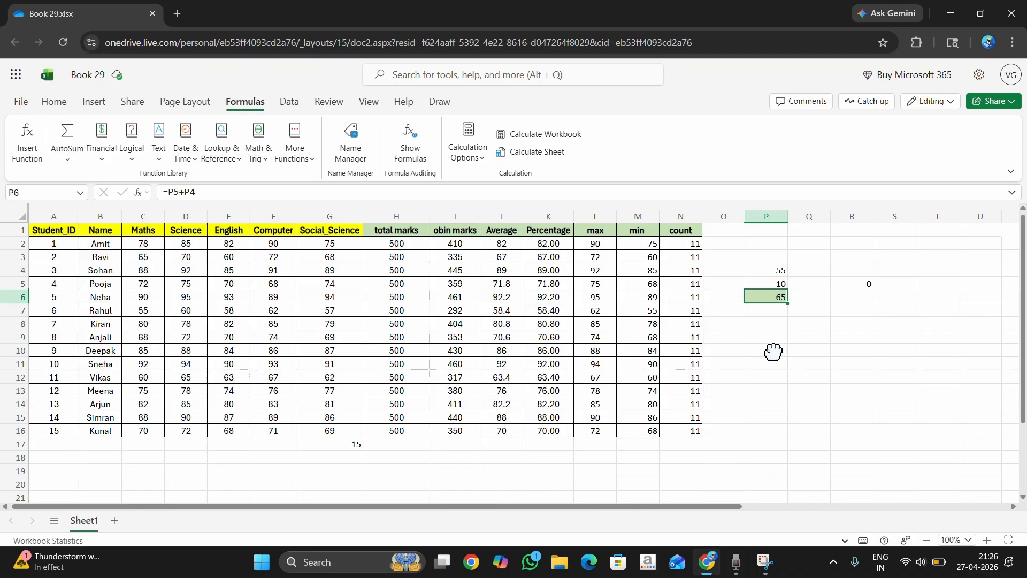
Enter the addition formula =P8+P9 in cell P10.
left_click(776, 350)
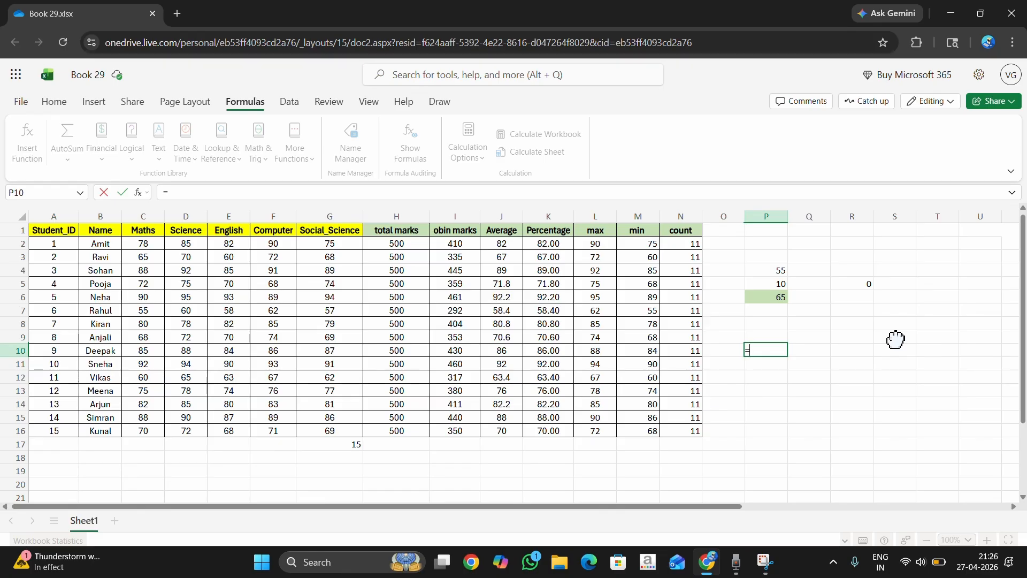
type("p")
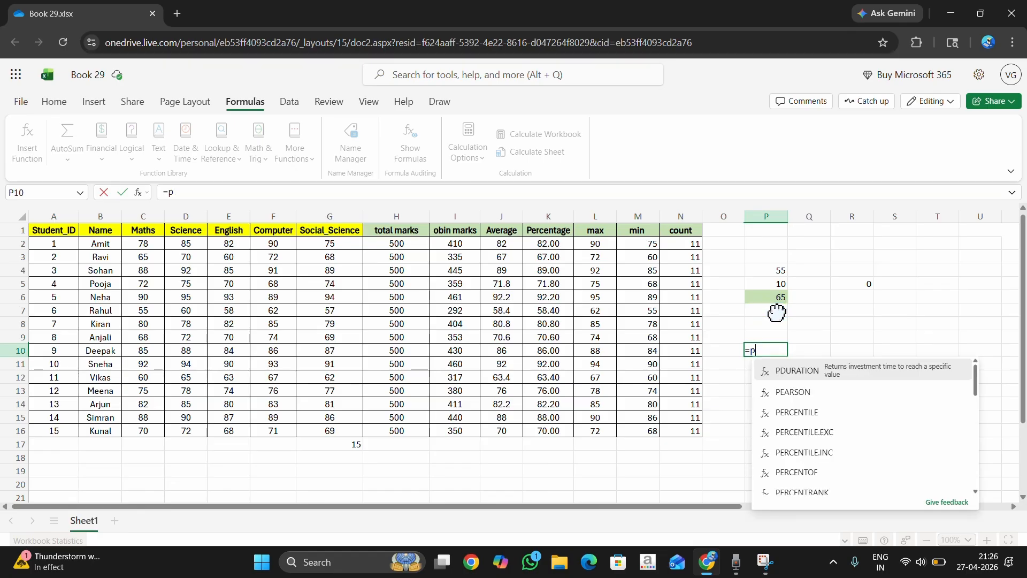
type("8")
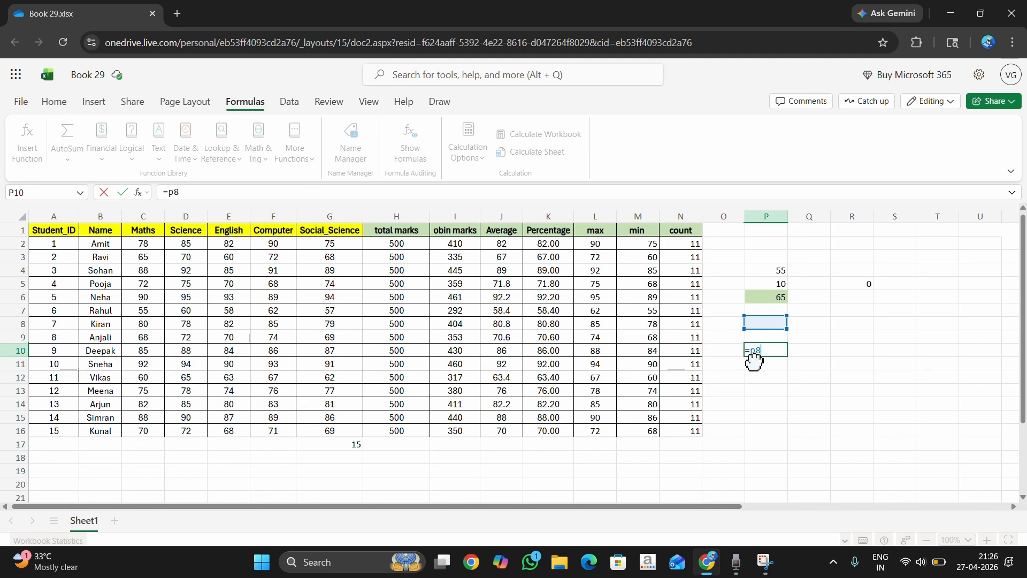
type("+p9")
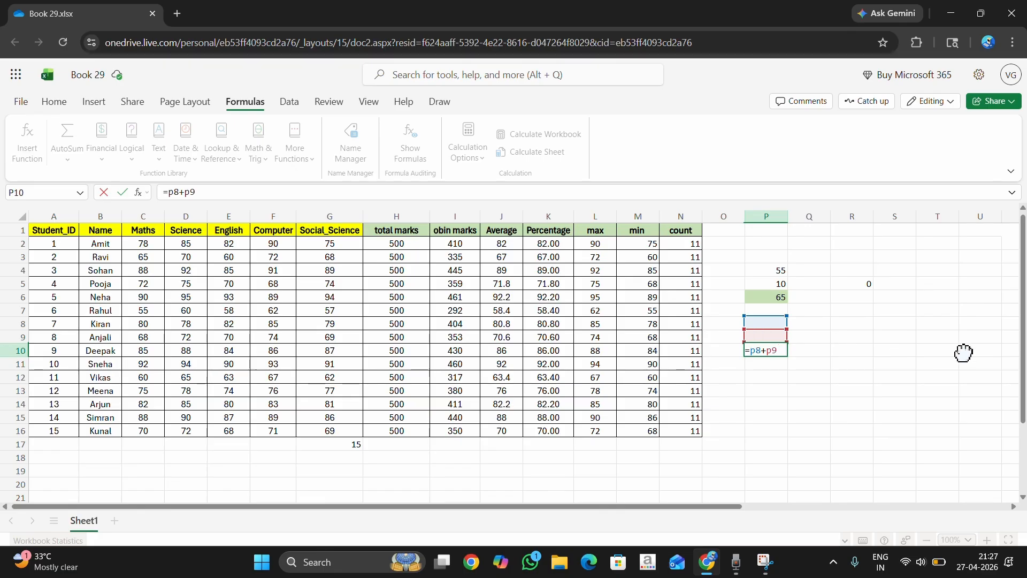
key("Return")
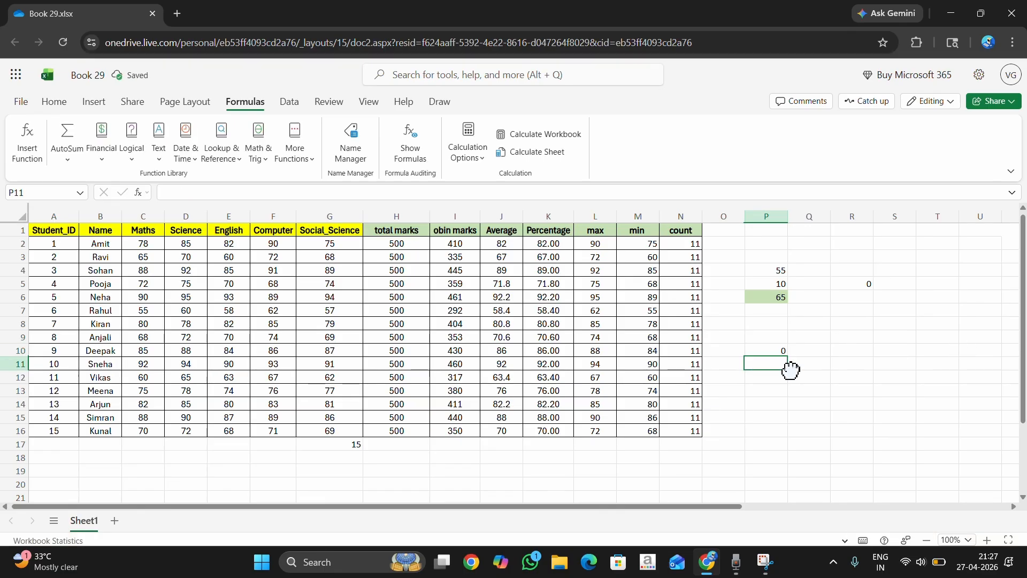
Enter 65 in P8 and 12 in P9 as the addends of P10's formula.
left_click_drag(777, 323, 775, 339)
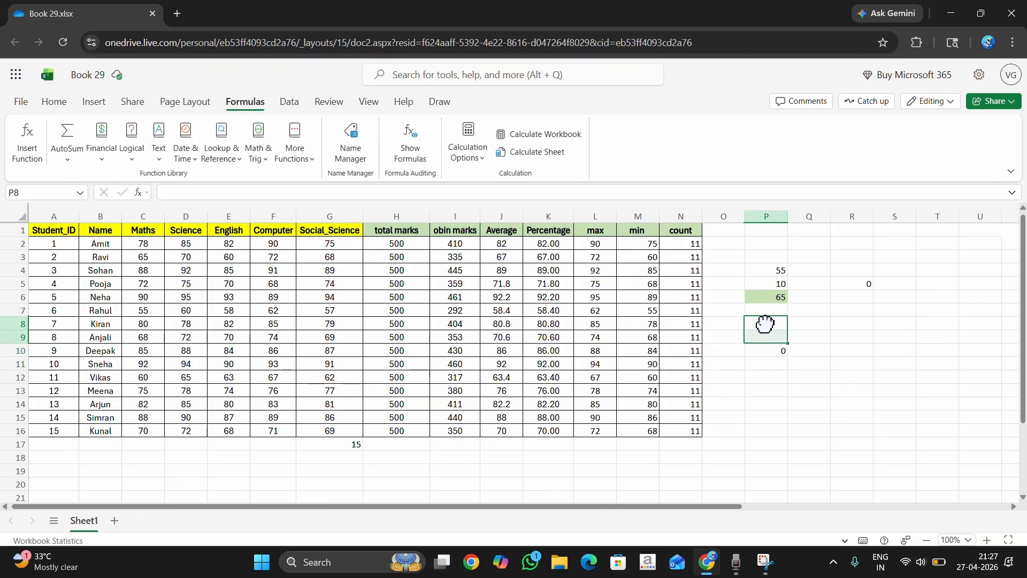
left_click(766, 321)
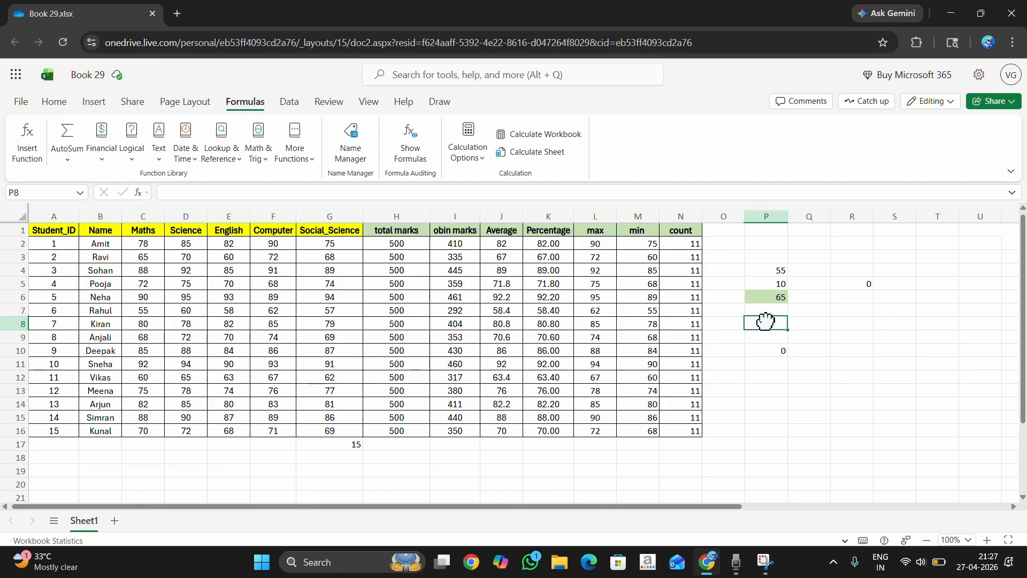
type("65")
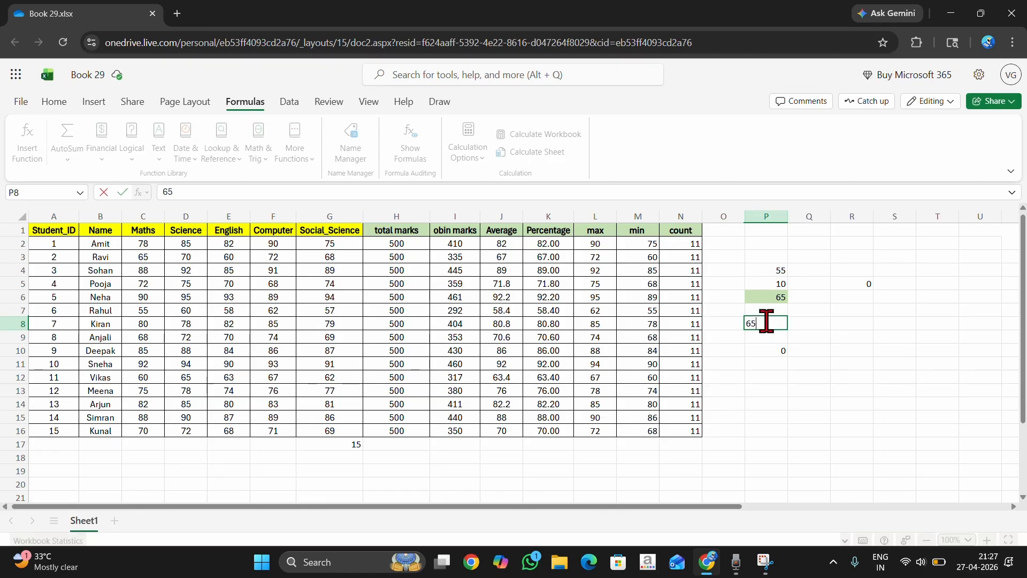
left_click(762, 350)
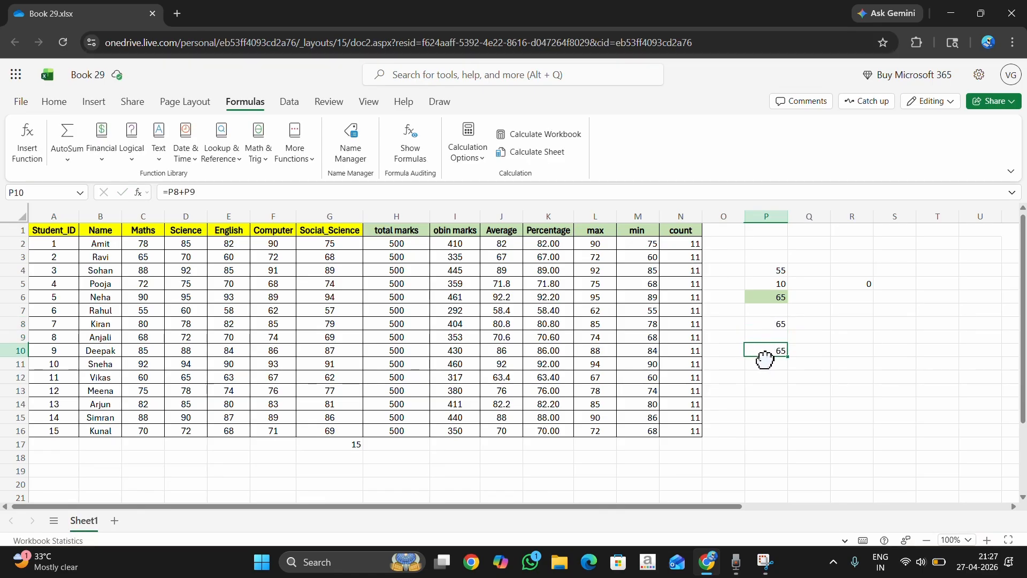
left_click(771, 337)
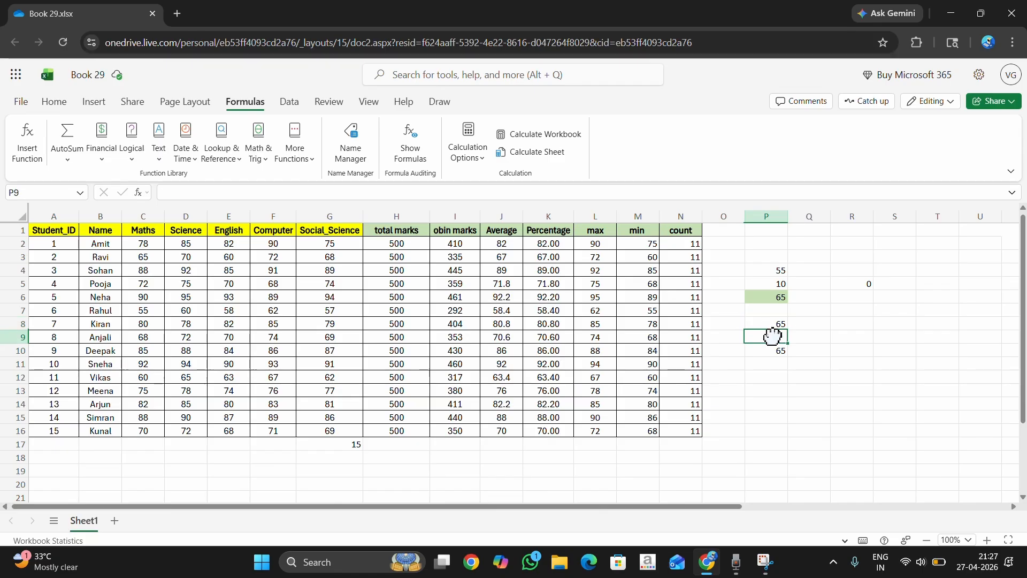
type("12")
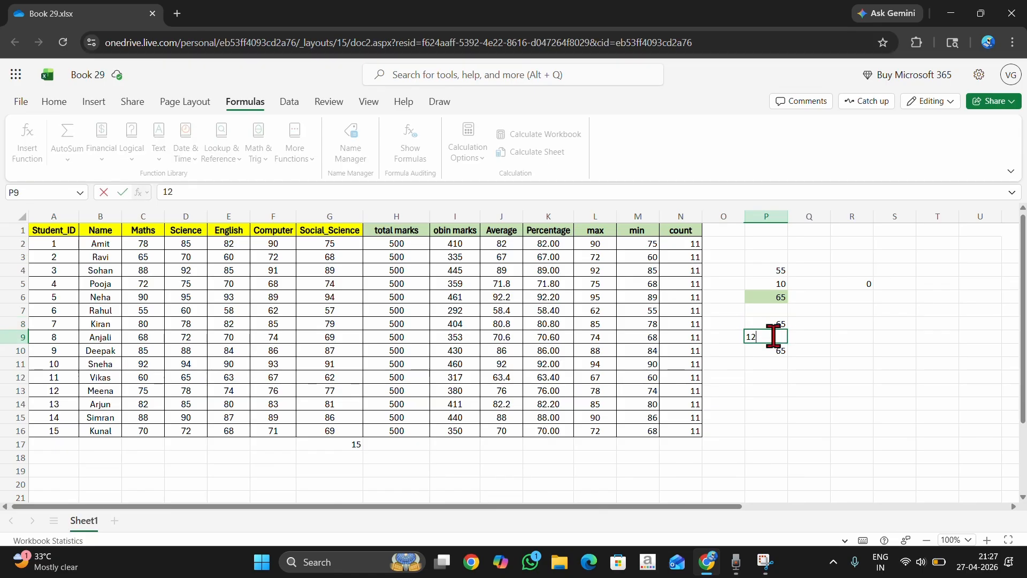
key("Return")
Check P10's addition formula with its addends P8:P9 and view the list of AutoSum functions.
left_click_drag(765, 323, 765, 352)
left_click(764, 352)
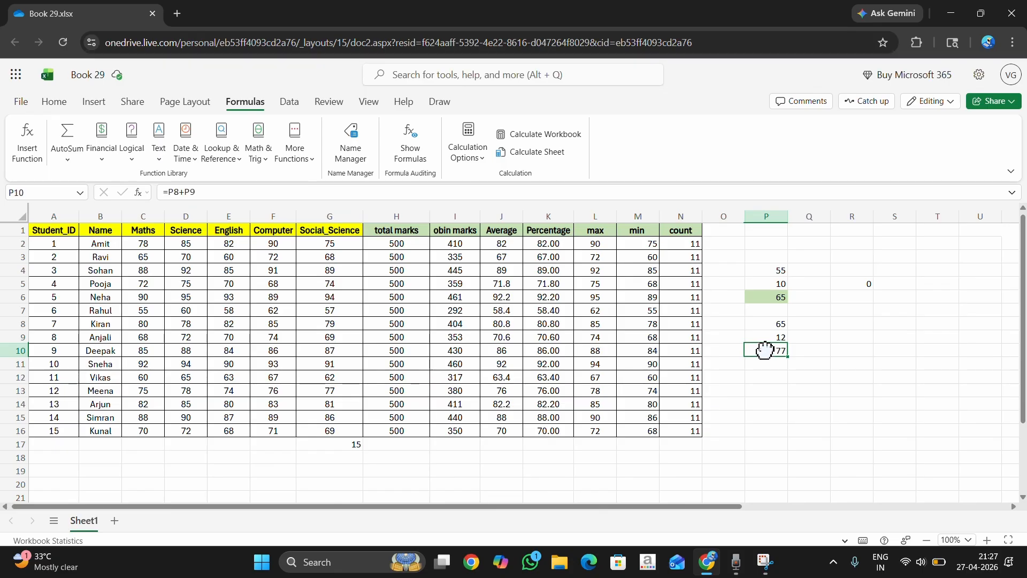
left_click_drag(758, 321, 768, 340)
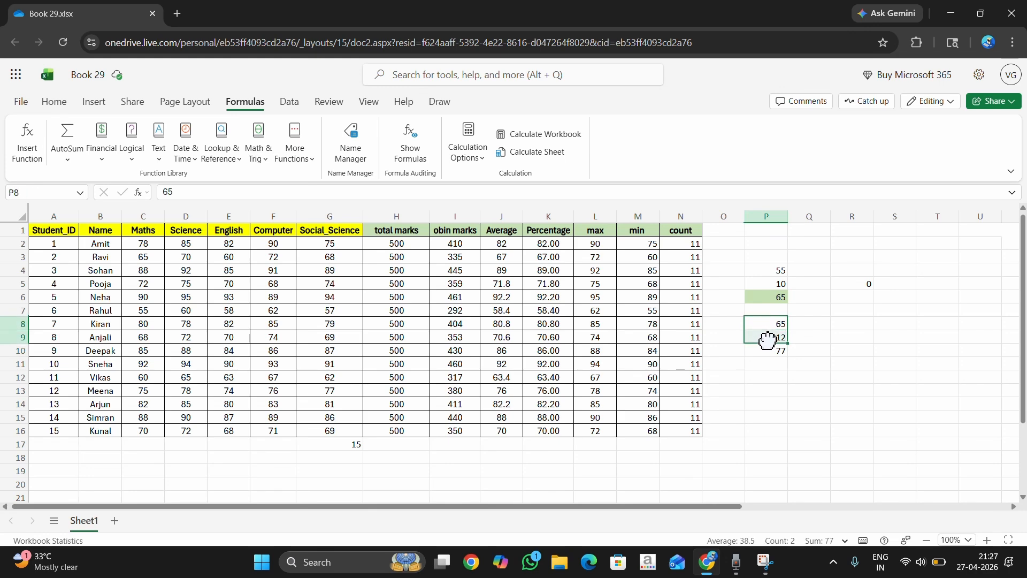
left_click(66, 162)
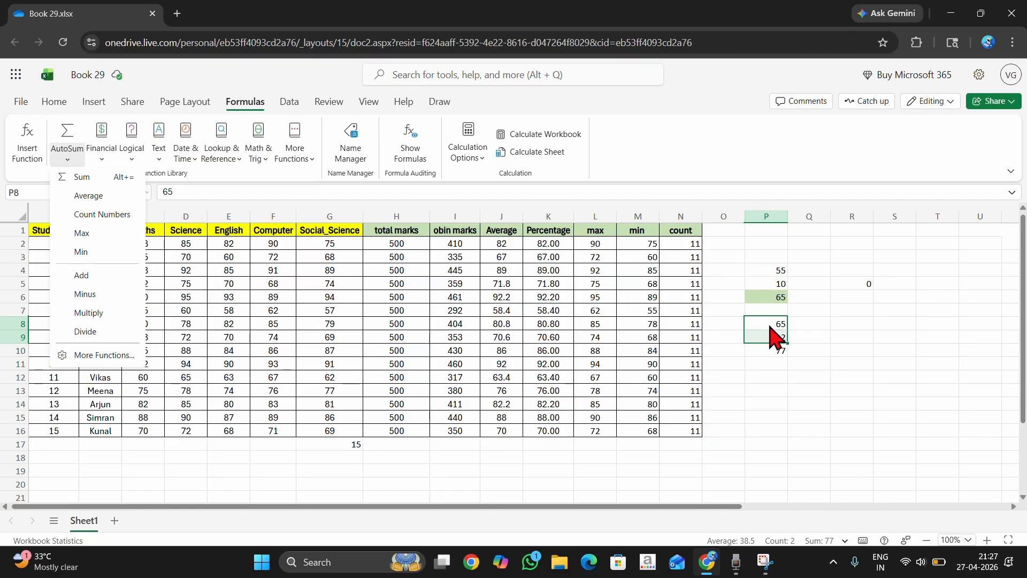
Fill the input cells R8 and R9 with light green and the result cell R10 with red.
double_click(848, 324)
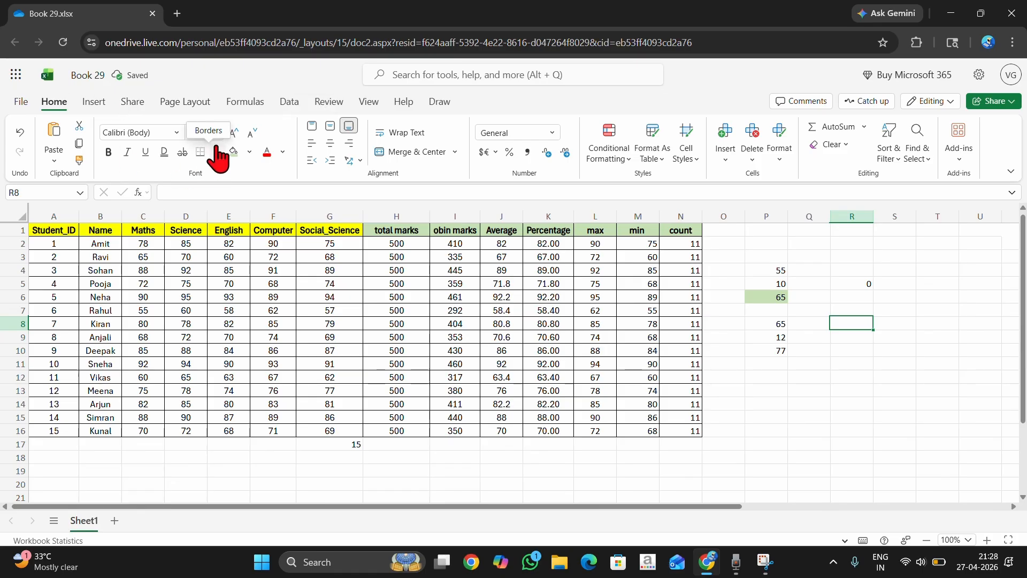
left_click(233, 152)
left_click(855, 337)
key("ctrl+y")
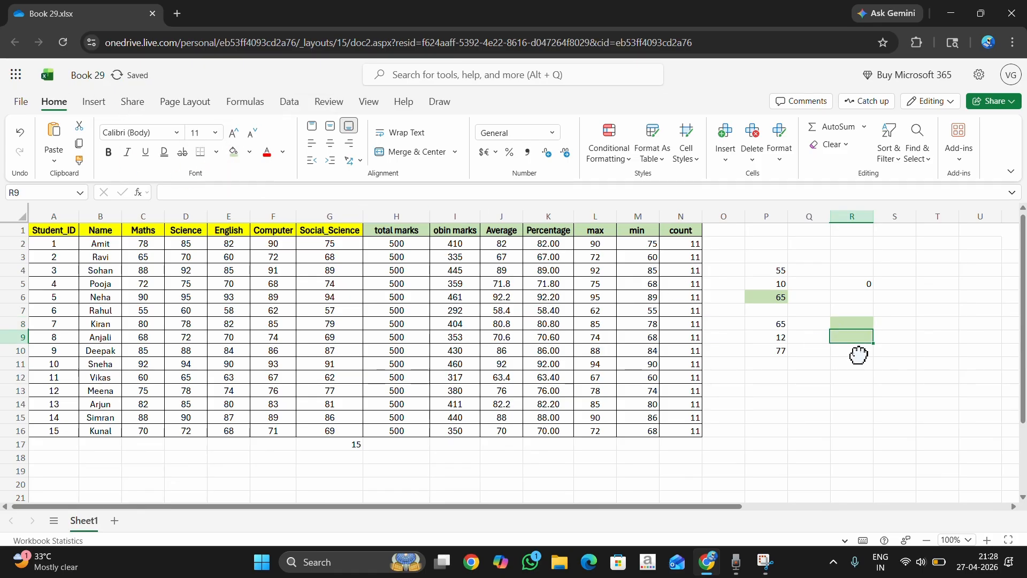
left_click(862, 351)
left_click(250, 152)
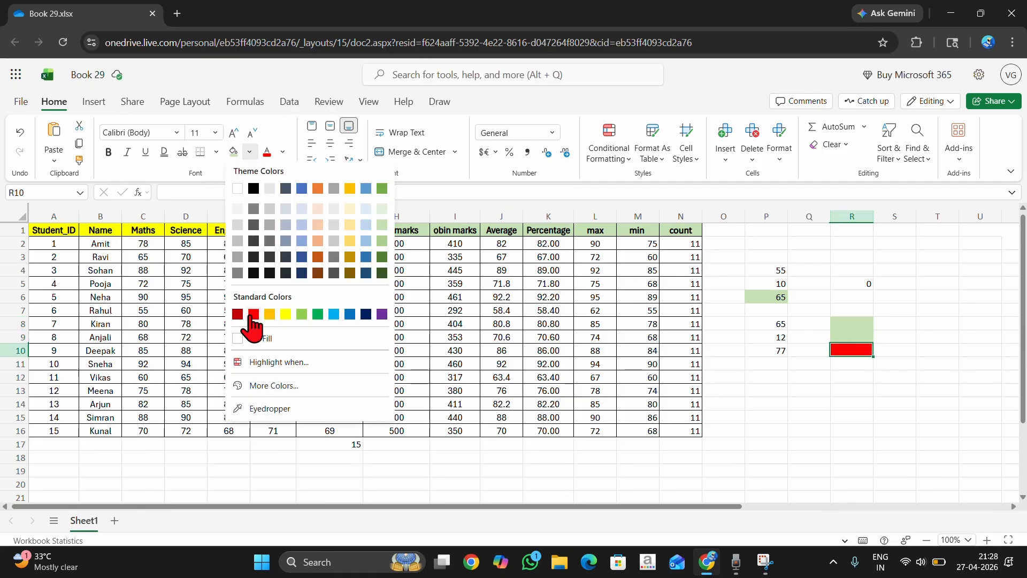
left_click(247, 309)
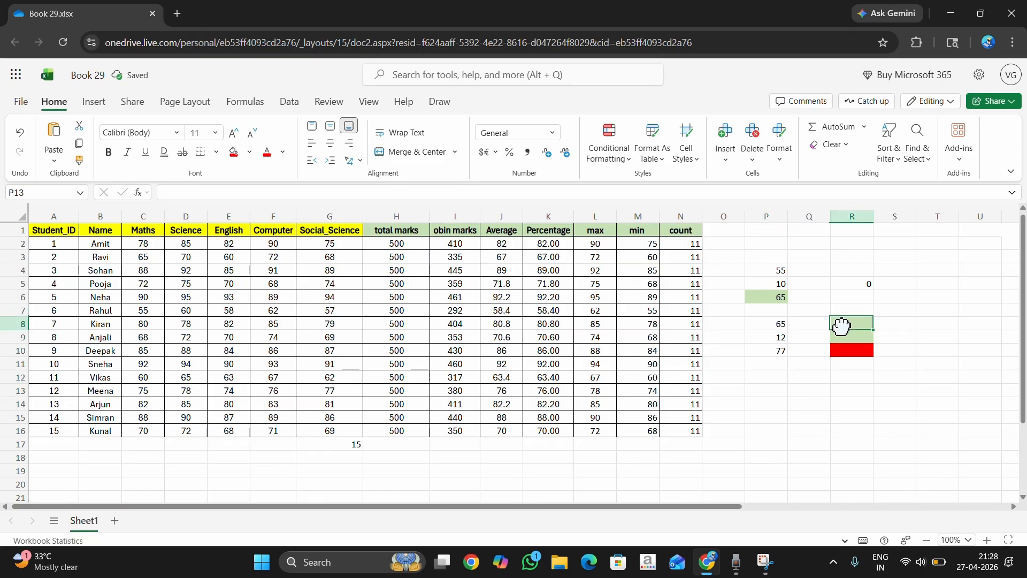
left_click_drag(840, 326, 841, 338)
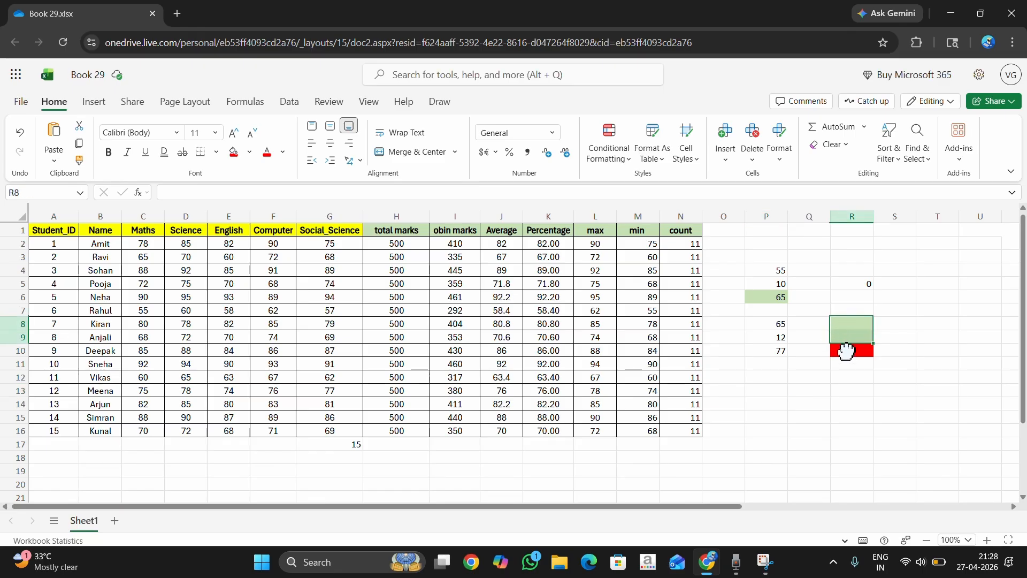
left_click(846, 352)
left_click(845, 341)
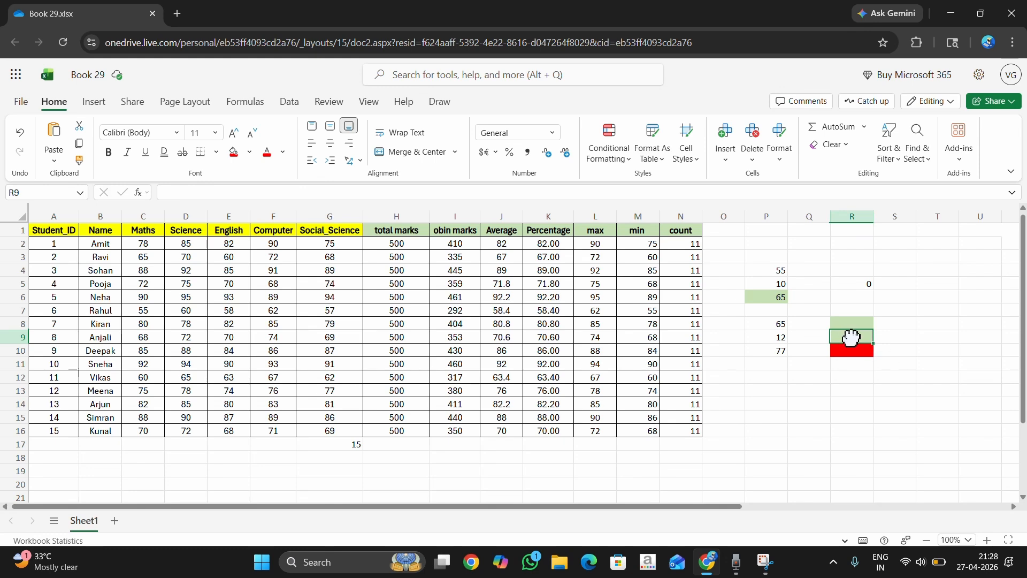
left_click(246, 106)
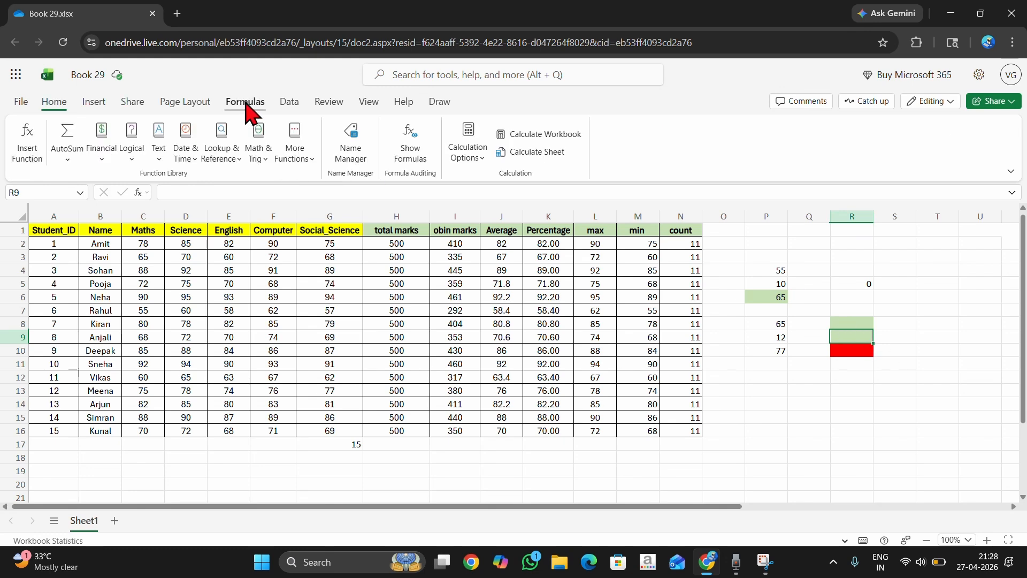
left_click(67, 159)
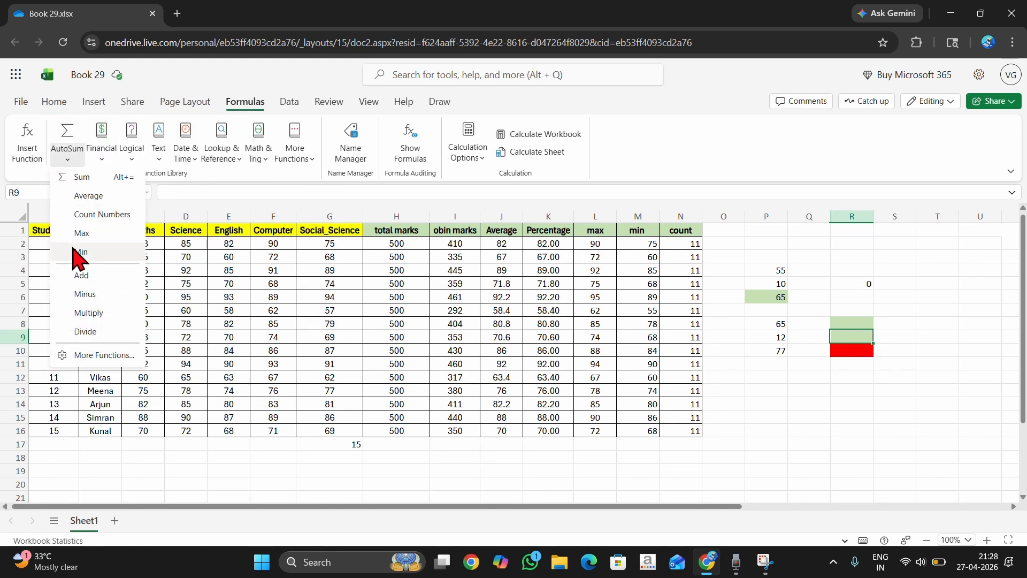
left_click(83, 289)
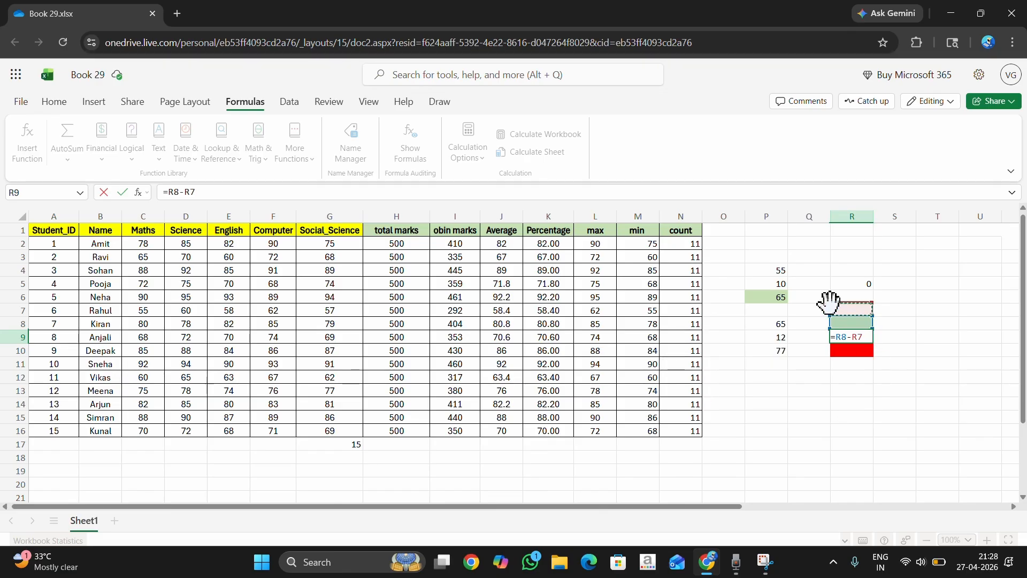
key("Escape")
Insert the AutoSum Minus formula =R9-R8 in the red result cell R10.
left_click(846, 350)
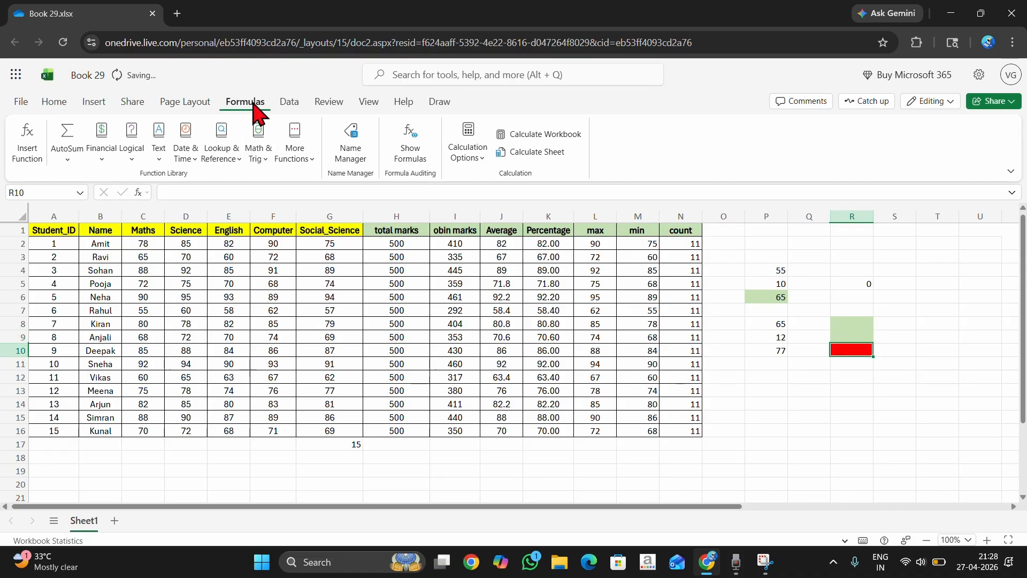
left_click(67, 160)
left_click(85, 293)
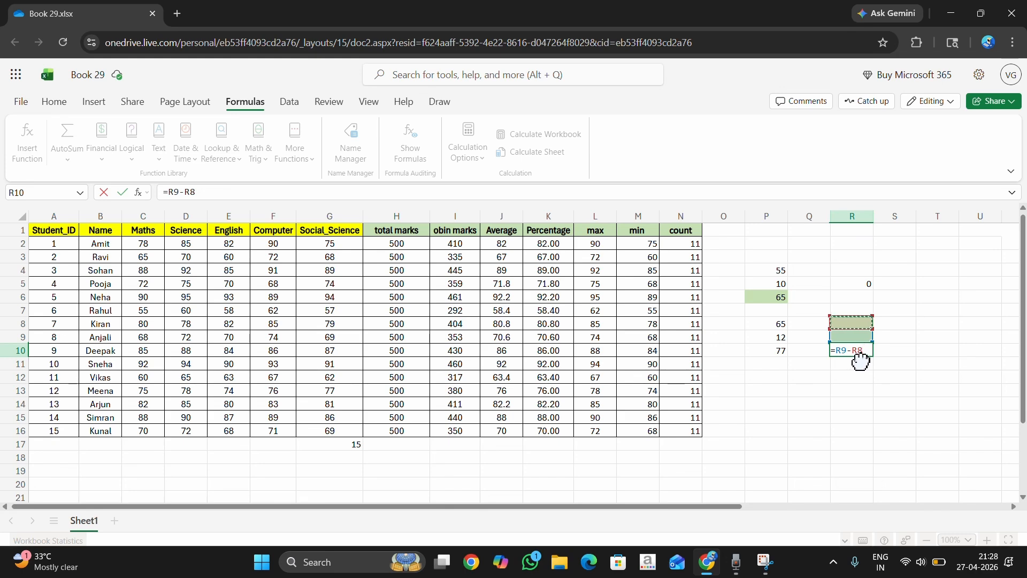
key("Return")
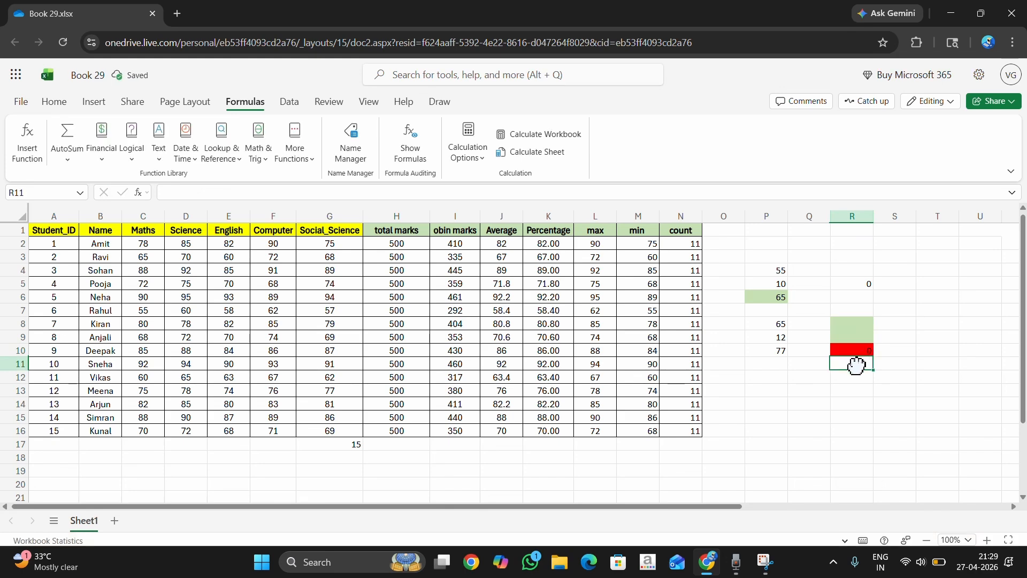
Enter 50 in R8 and 25 in R9 as the operands of the subtraction in R10.
left_click(845, 352)
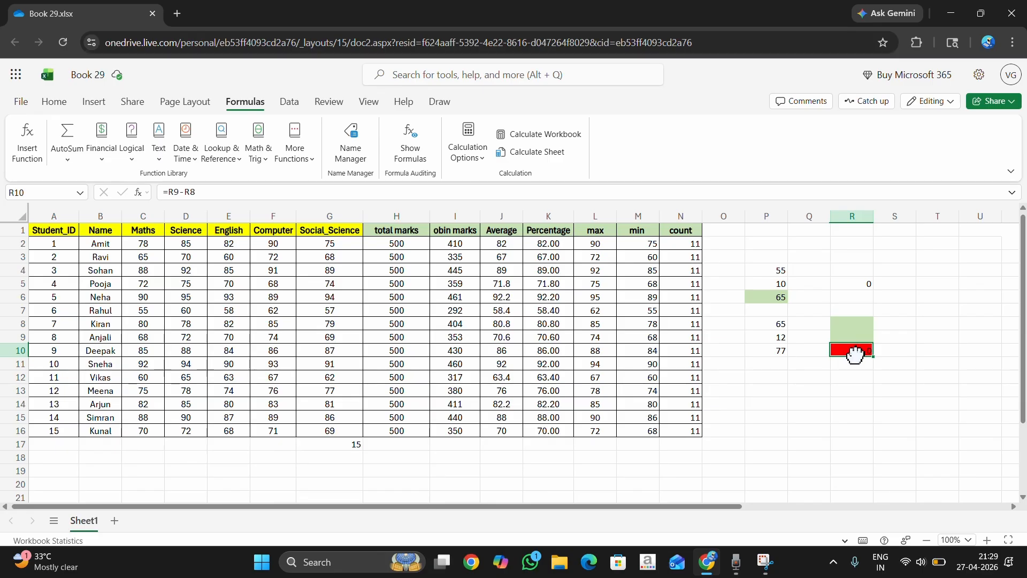
left_click(852, 324)
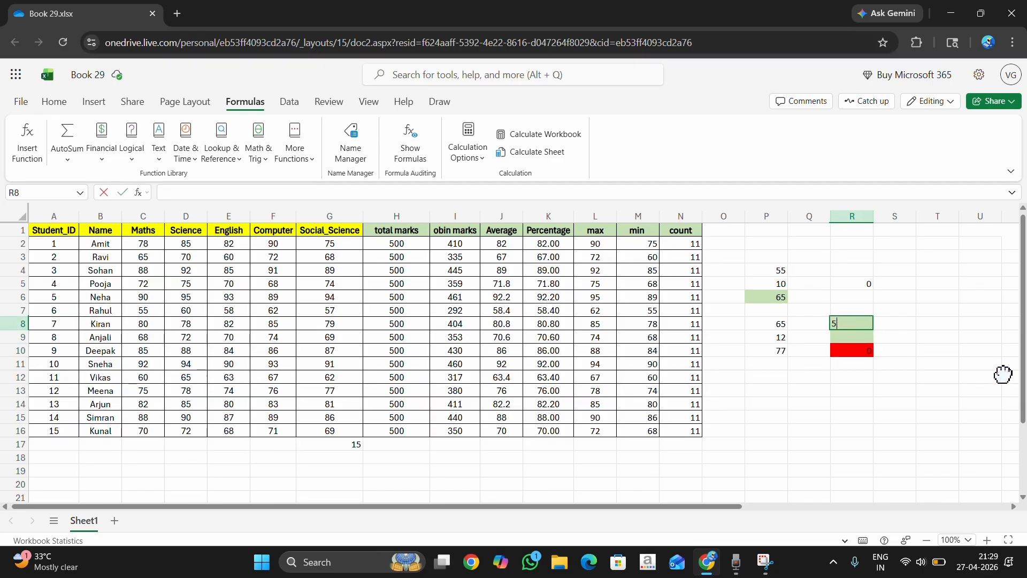
type("50")
key("Return")
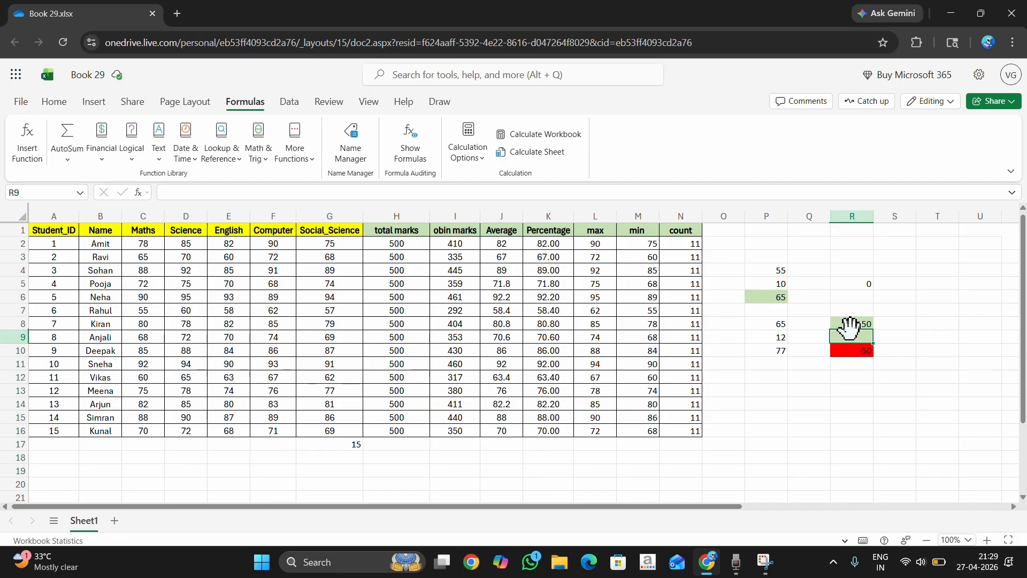
type("2")
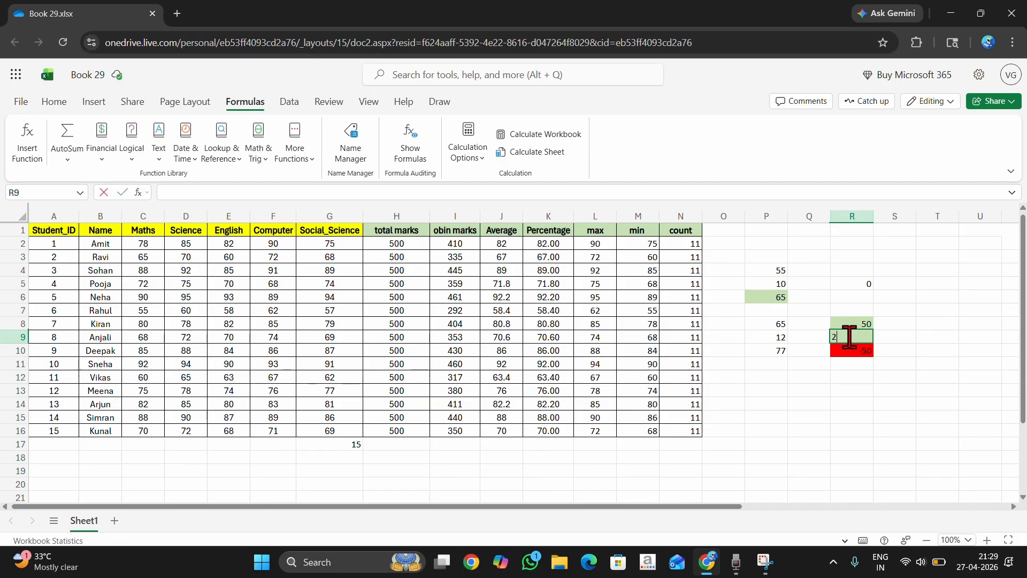
type("5")
key("Return")
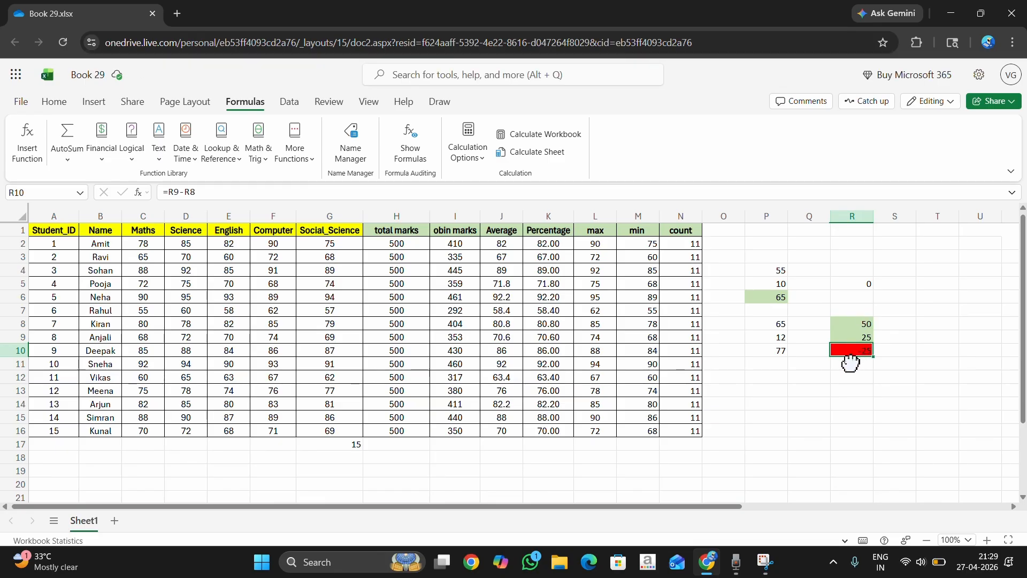
left_click(846, 337)
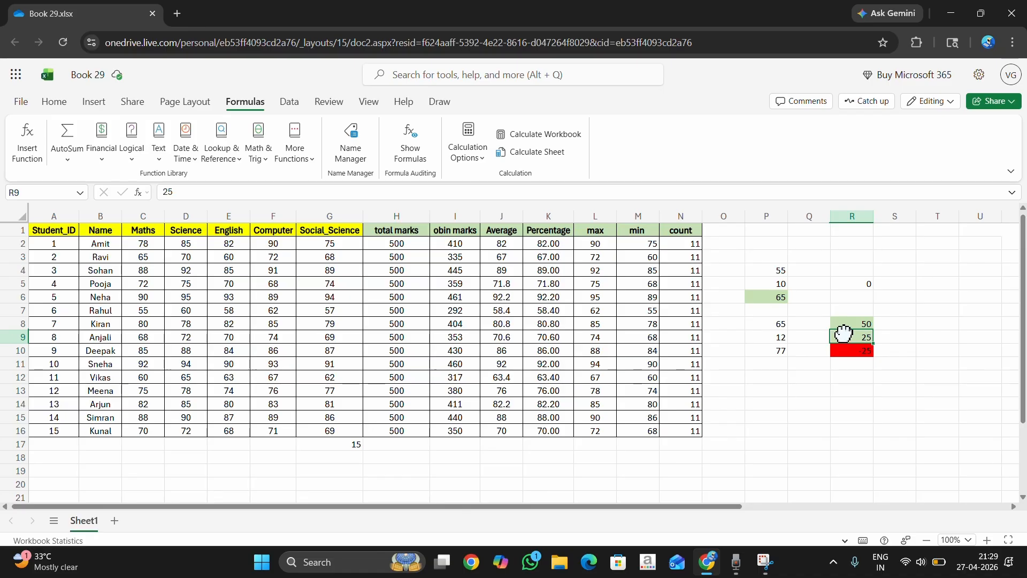
Enter the subtraction formula =T6-T7 manually in cell T8.
left_click(843, 323)
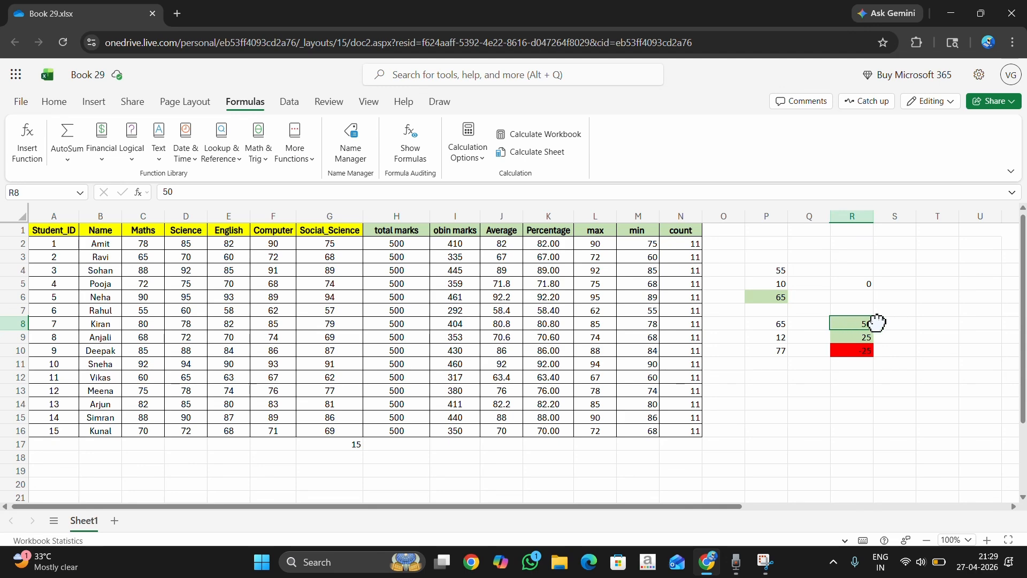
left_click(933, 323)
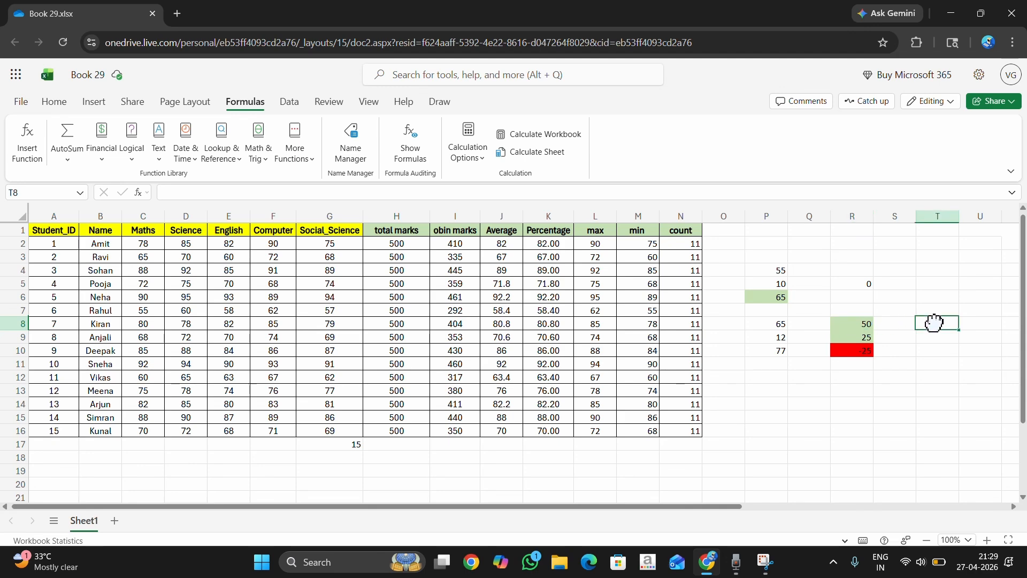
type("=t6")
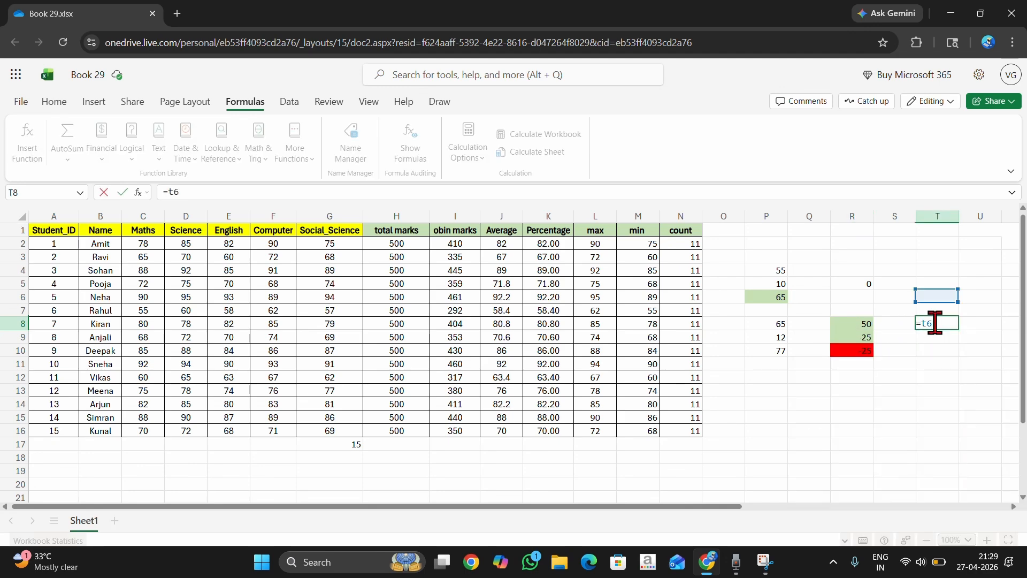
type("-t7")
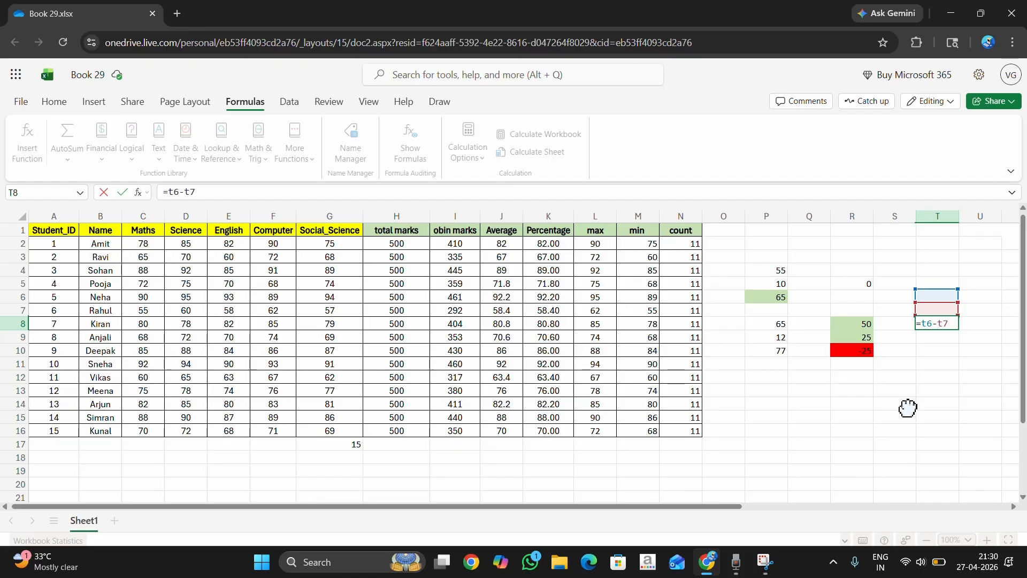
key("Return")
Enter 100 in T6 and 85 in T7 as the operands of the subtraction in T8.
left_click(945, 326)
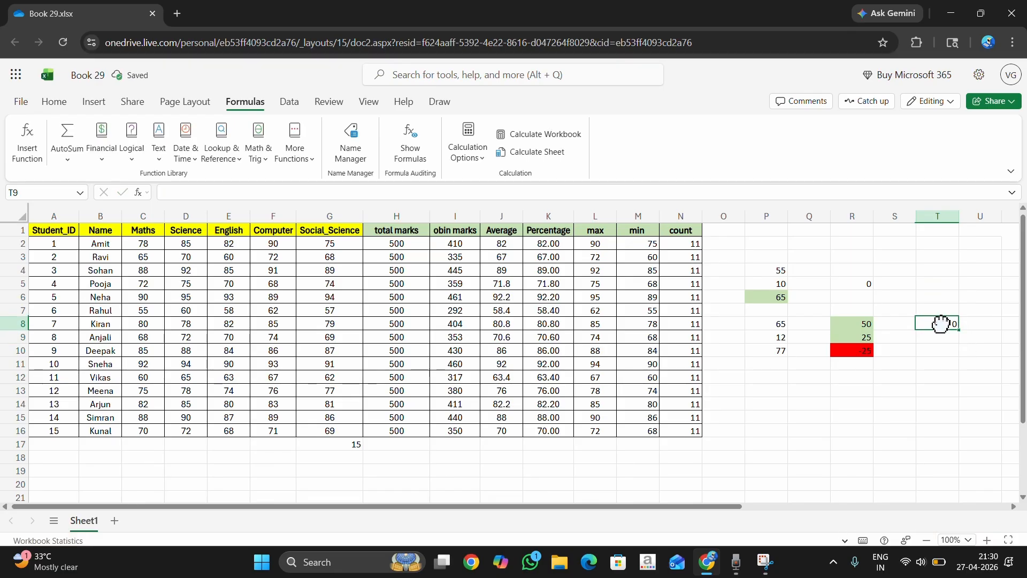
left_click(940, 298)
type("100")
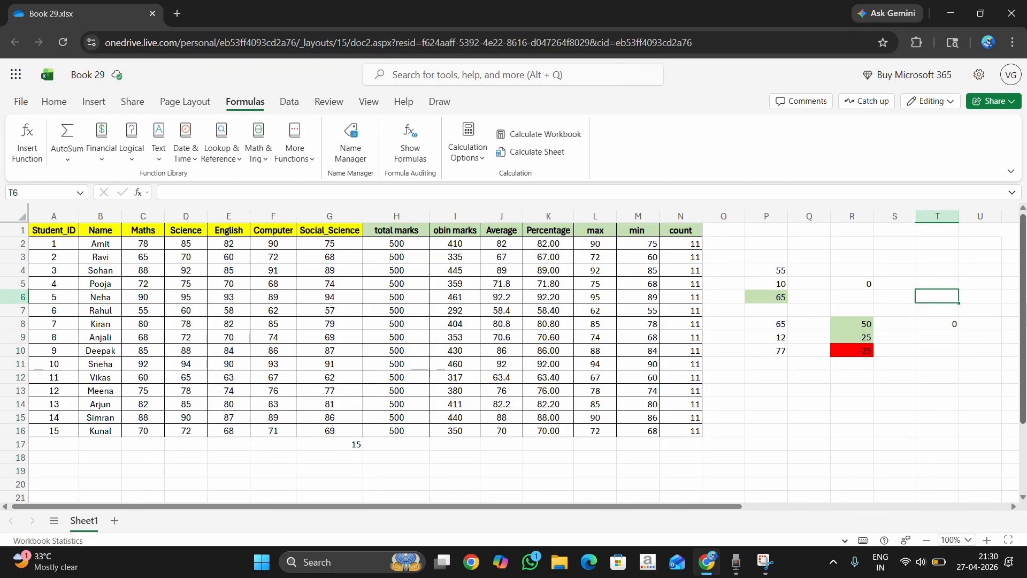
key("Return")
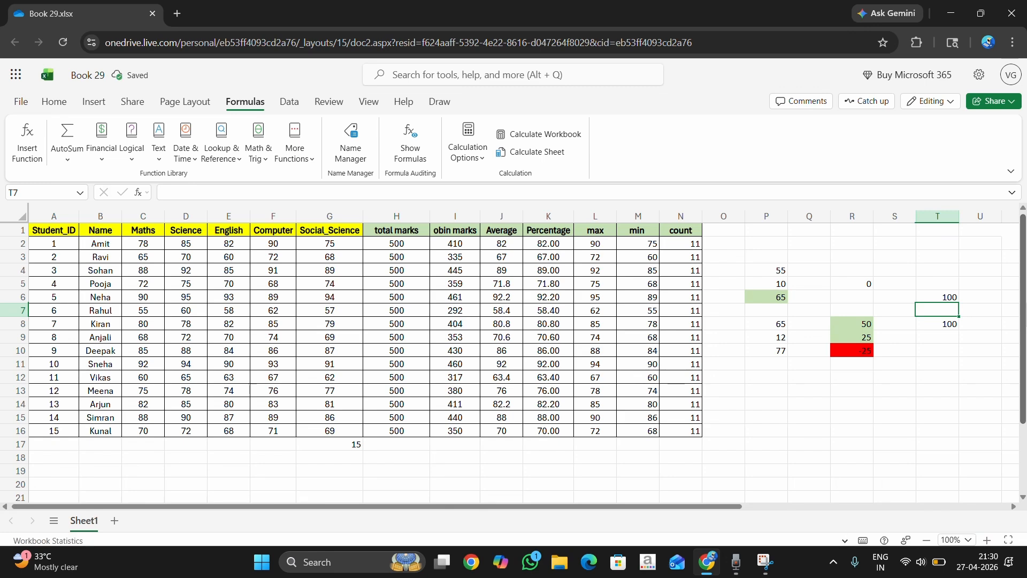
type("85")
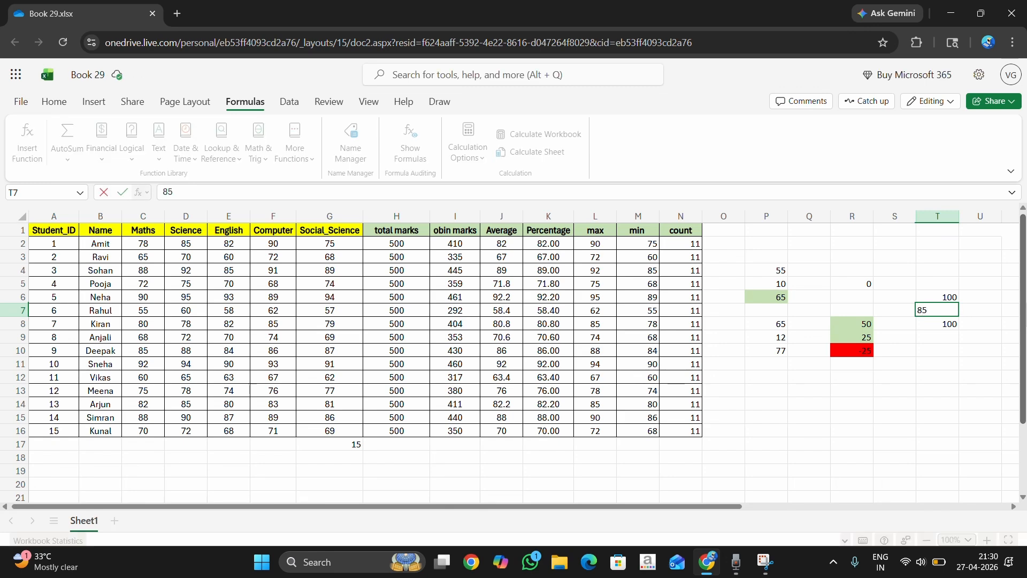
key("Return")
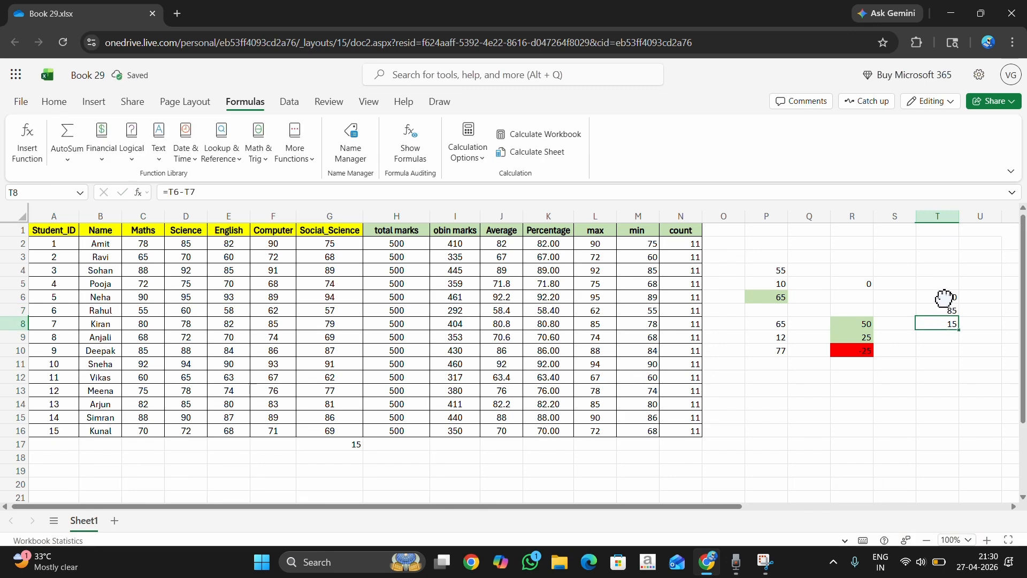
Review the manual subtraction cells T6:T8 alongside the addition cells P4:P6.
left_click(940, 310)
key("Down")
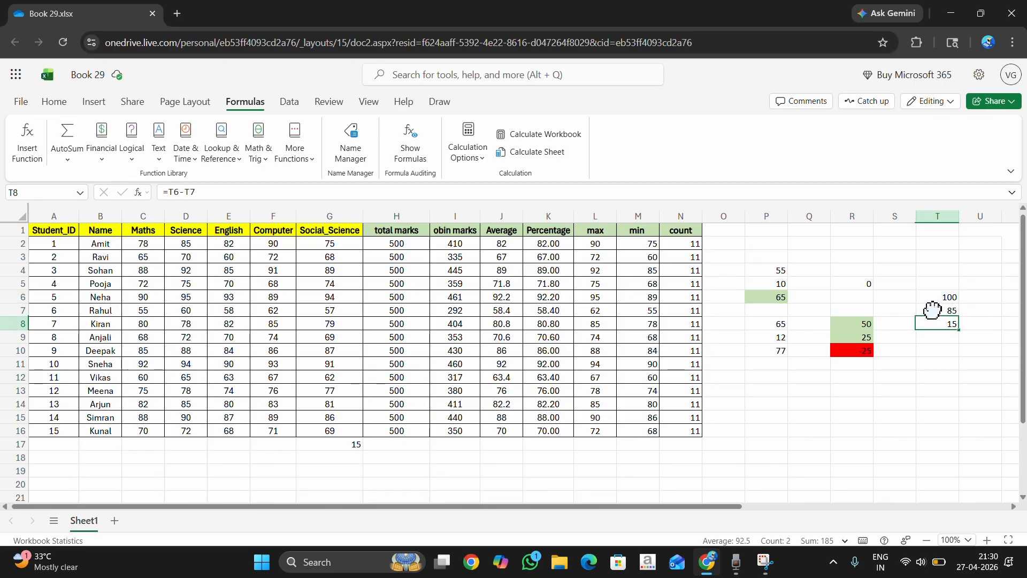
left_click_drag(936, 296, 938, 318)
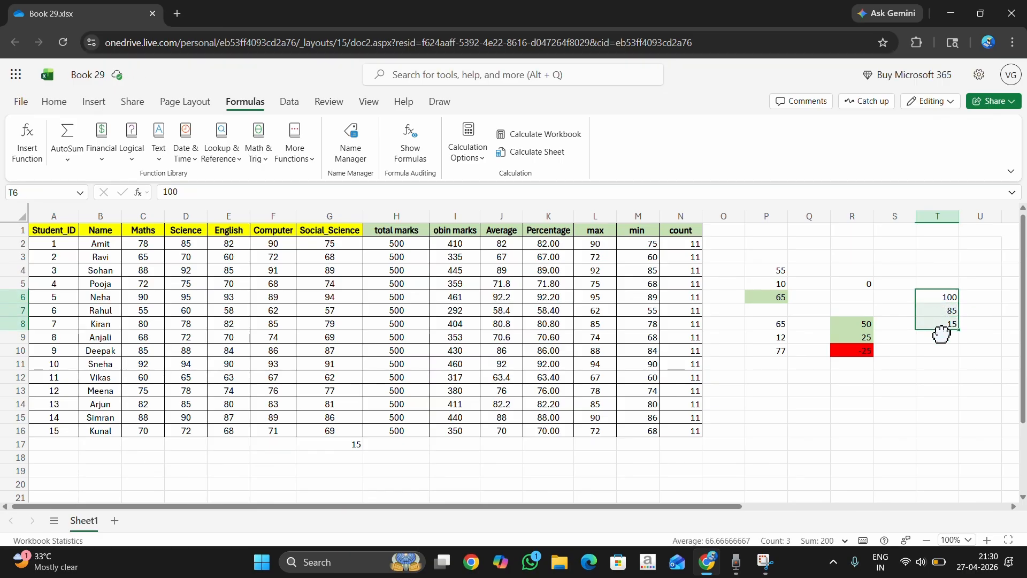
left_click(770, 273)
left_click_drag(770, 273, 773, 297)
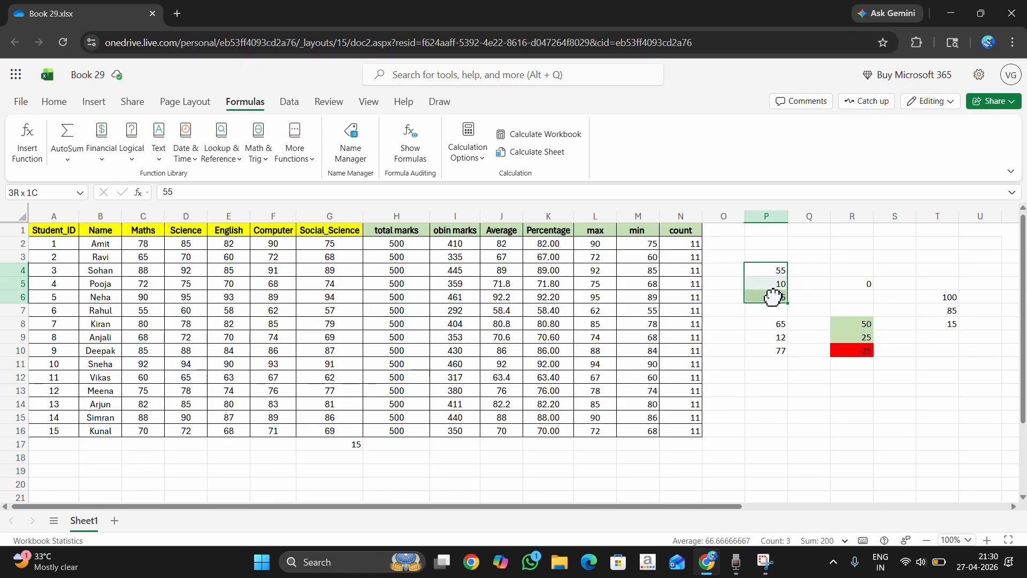
left_click_drag(936, 298, 935, 322)
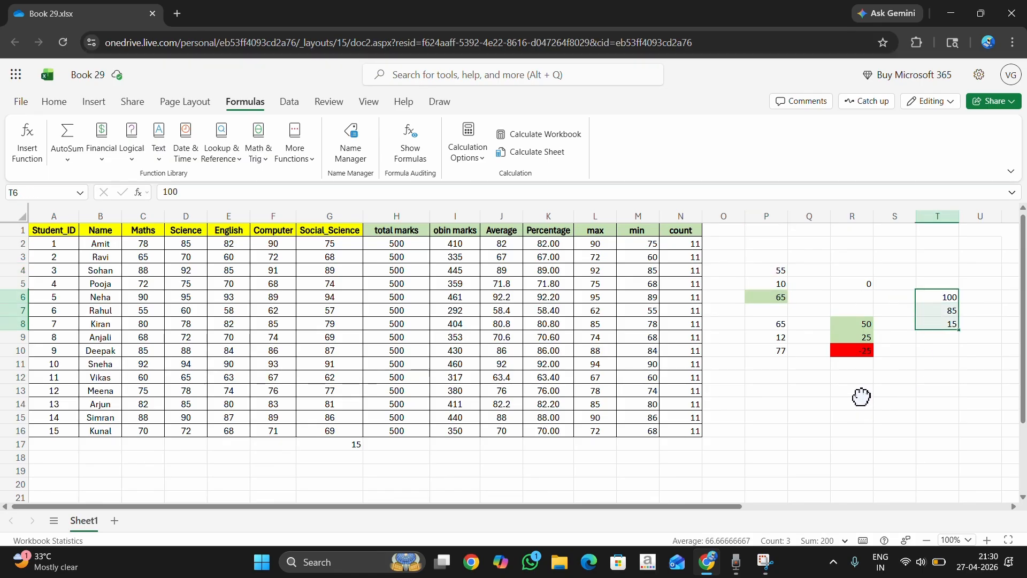
Fill the result cells R16 and U16 with red.
left_click(850, 428)
left_click(56, 101)
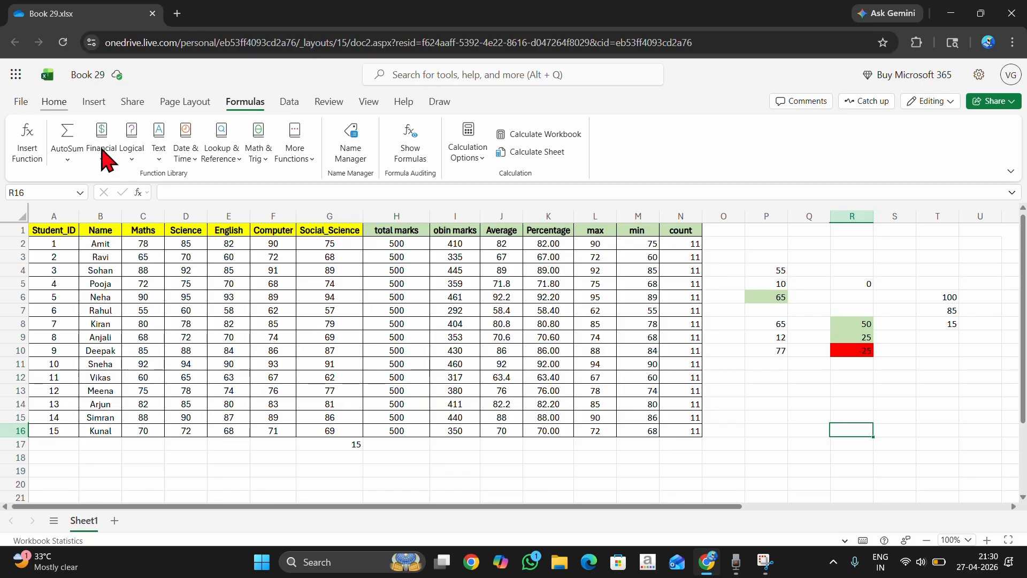
left_click(234, 152)
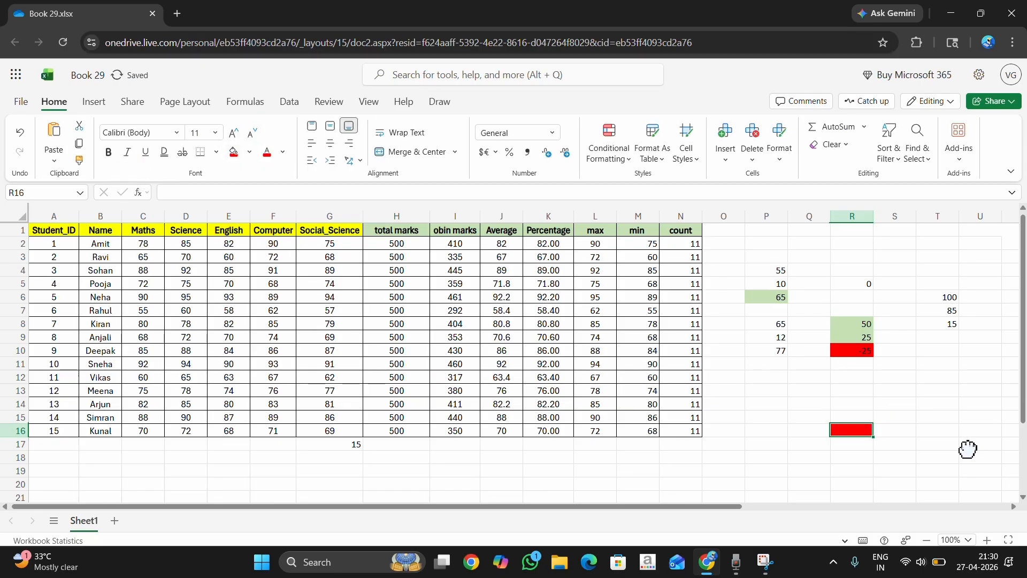
left_click(977, 431)
left_click(233, 152)
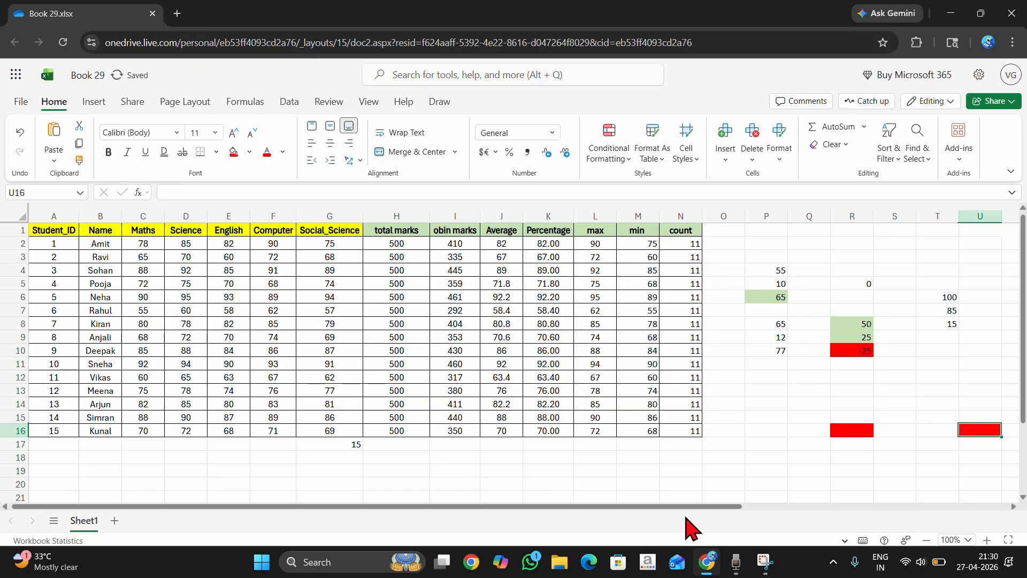
Insert the AutoSum Multiply formula =R15*R14 in the red cell R16.
left_click(855, 429)
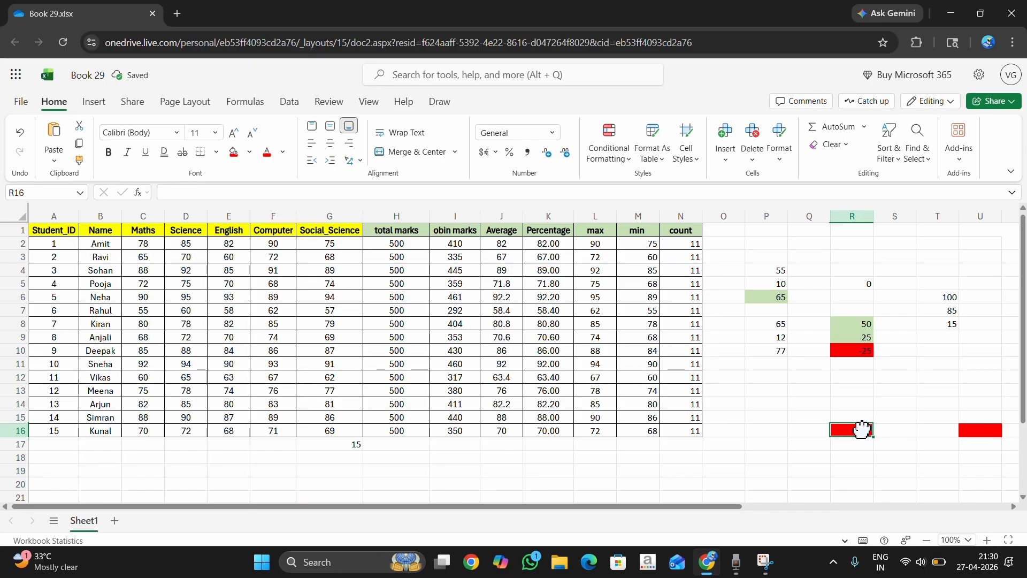
left_click(245, 102)
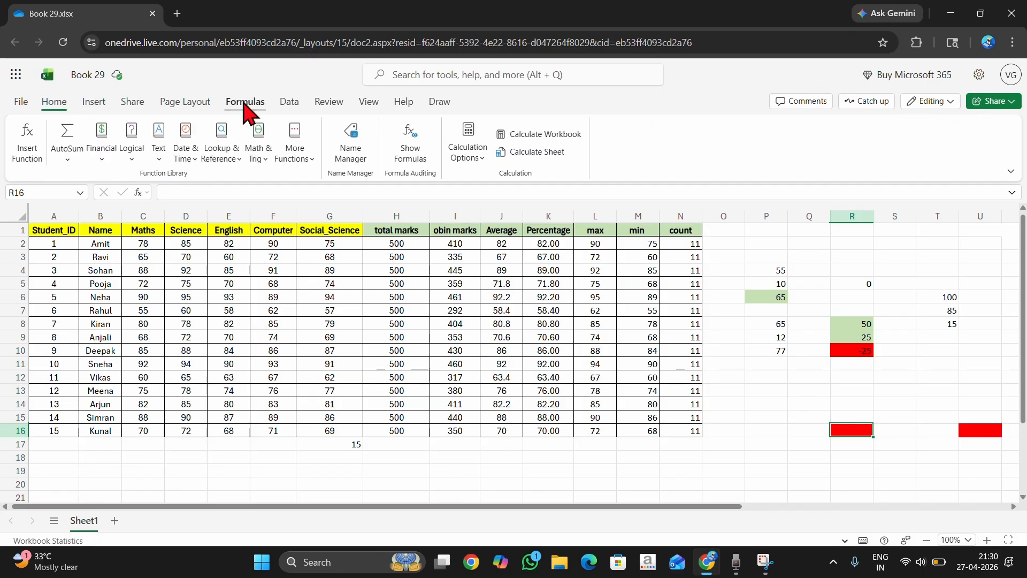
left_click(73, 159)
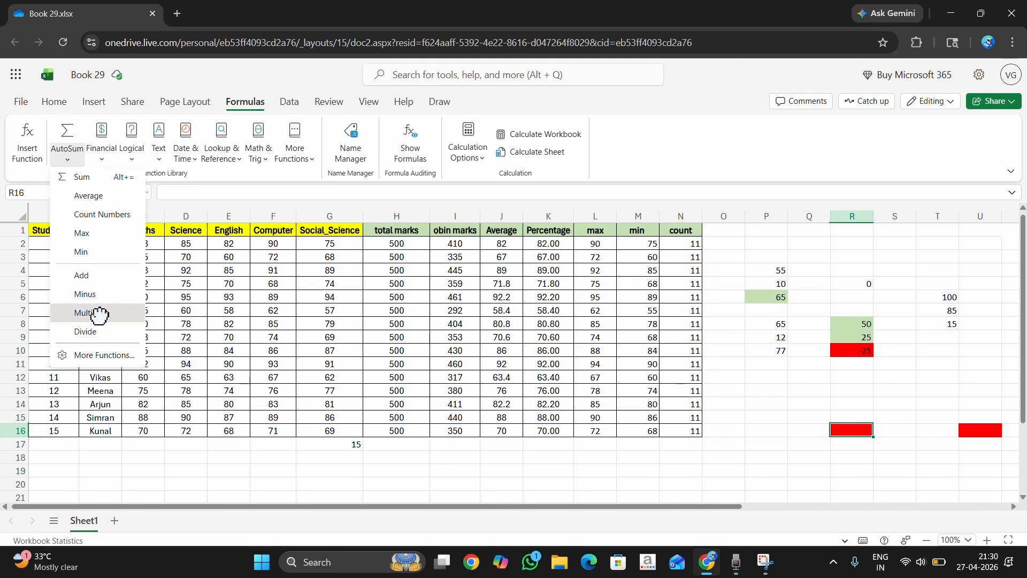
left_click(100, 314)
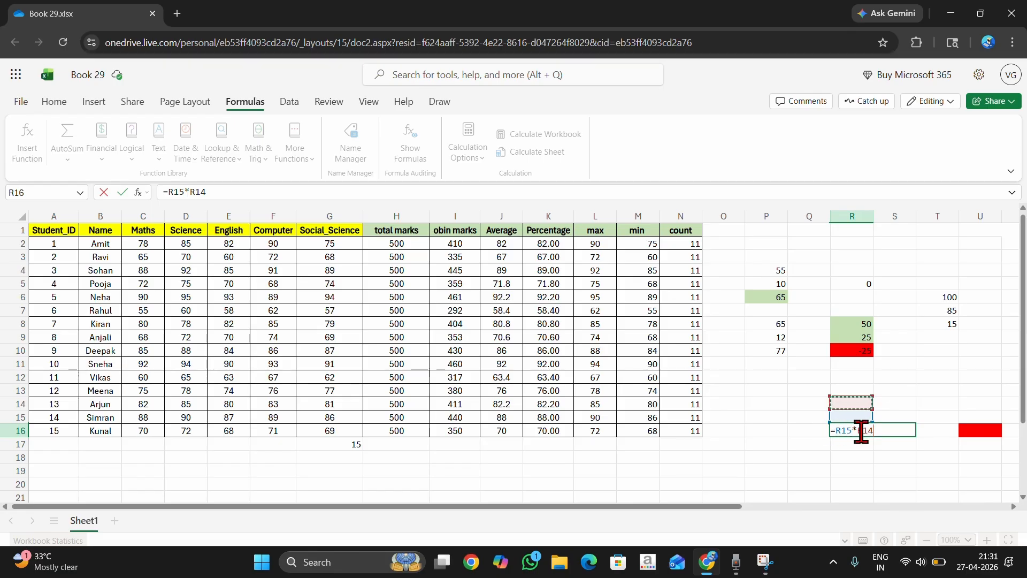
mouse_move(851, 431)
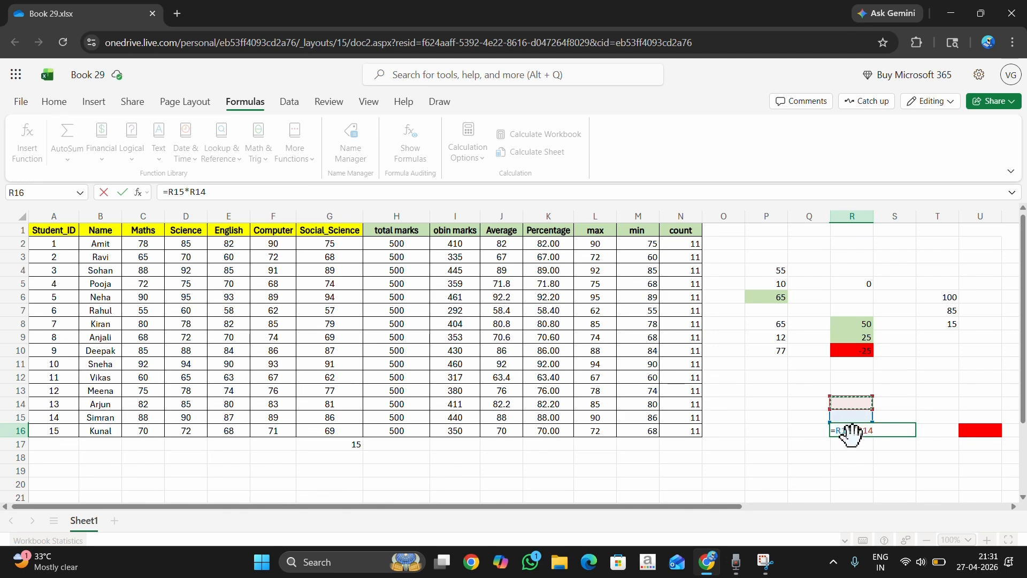
key("Return")
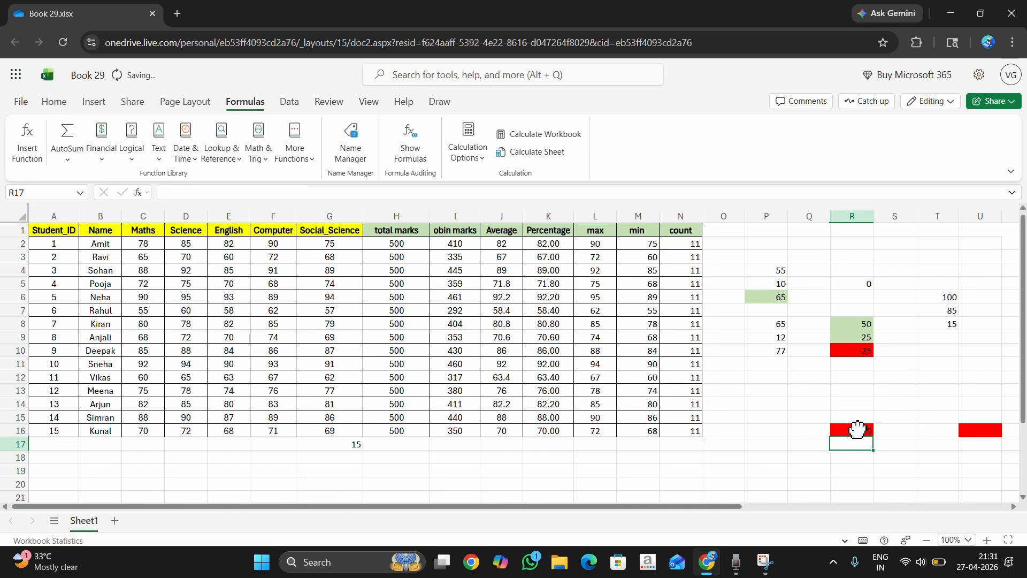
Enter 50 in R14 and 2 in R15 as the factors, and check the multiplication in R14:R16.
left_click(846, 431)
left_click(854, 402)
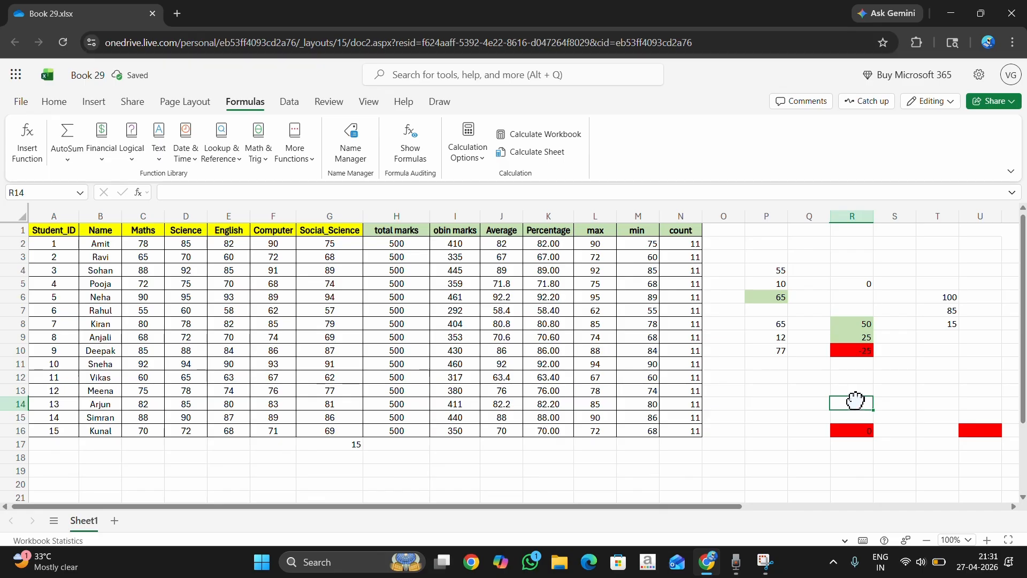
type("50")
key("Return")
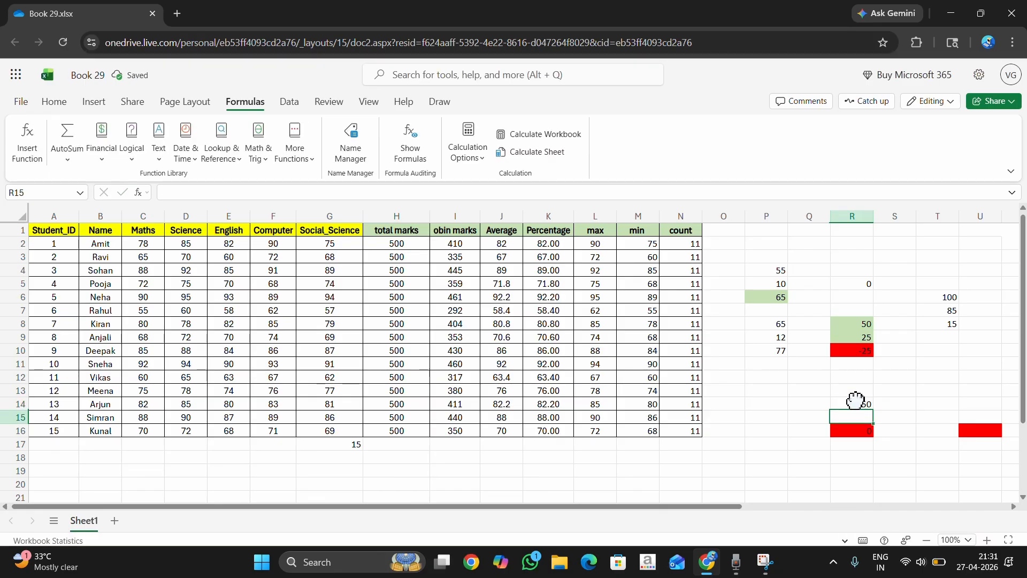
type("2")
key("Return")
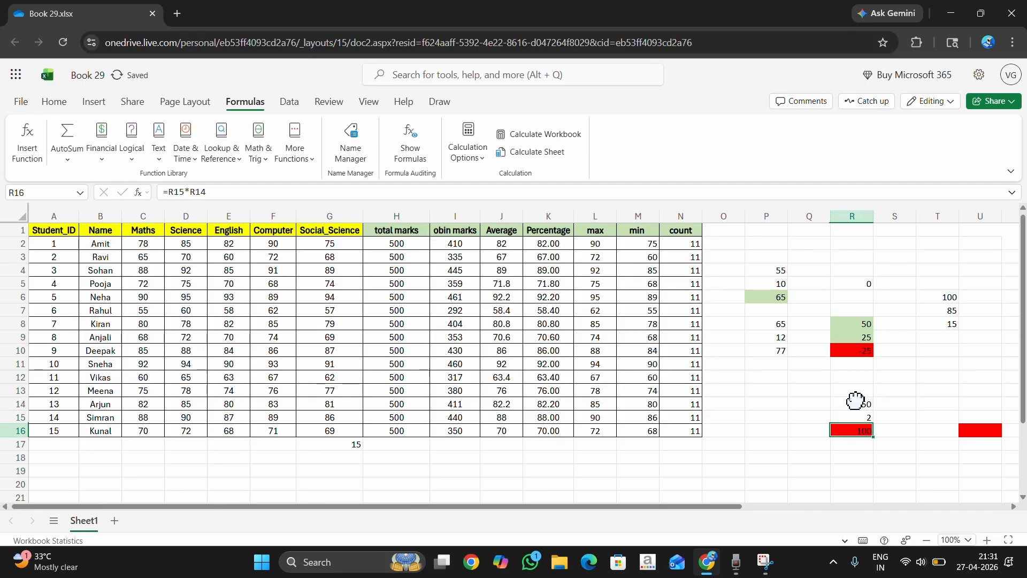
left_click(850, 404)
left_click(850, 417)
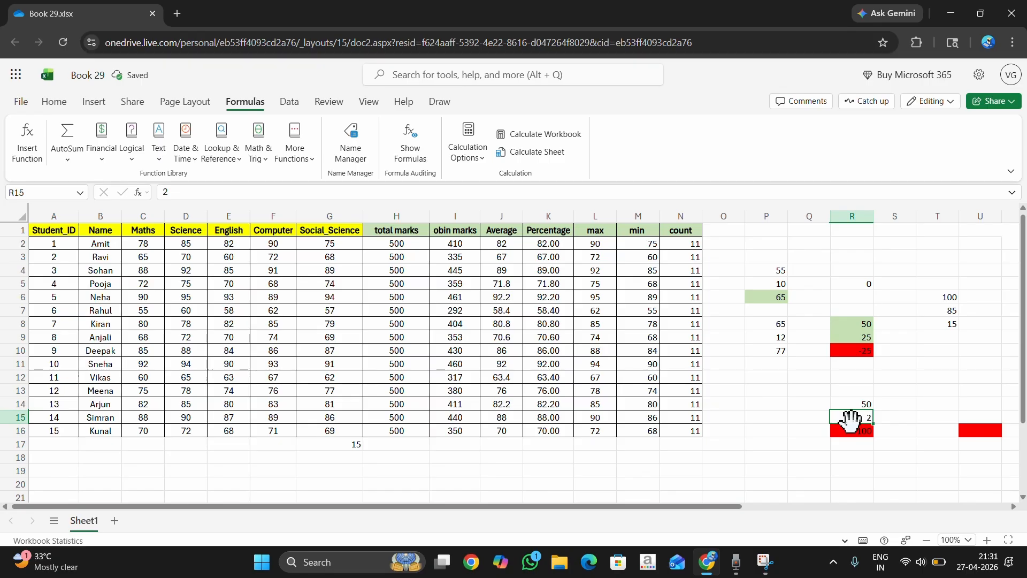
left_click(848, 430)
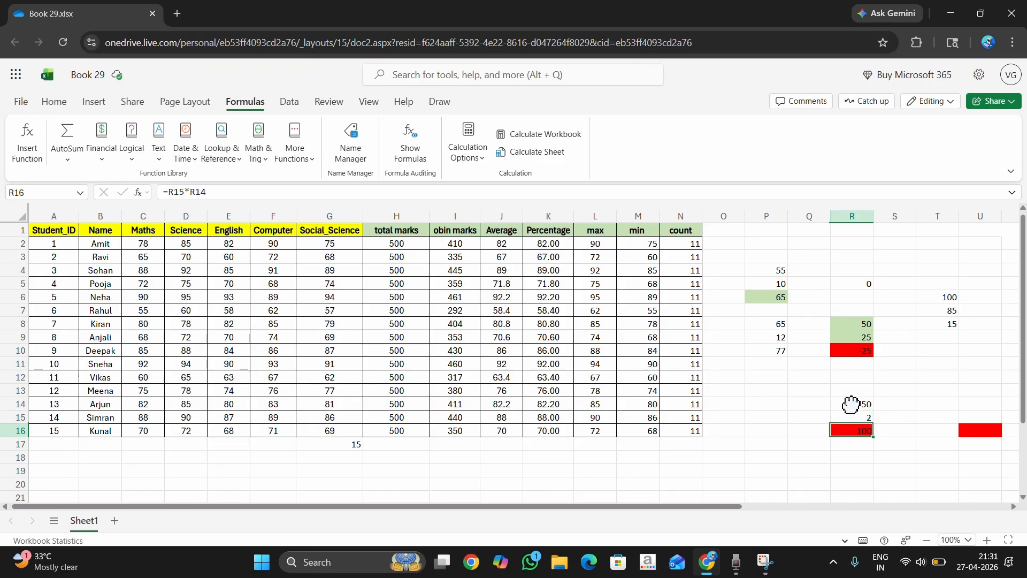
left_click_drag(851, 403, 851, 430)
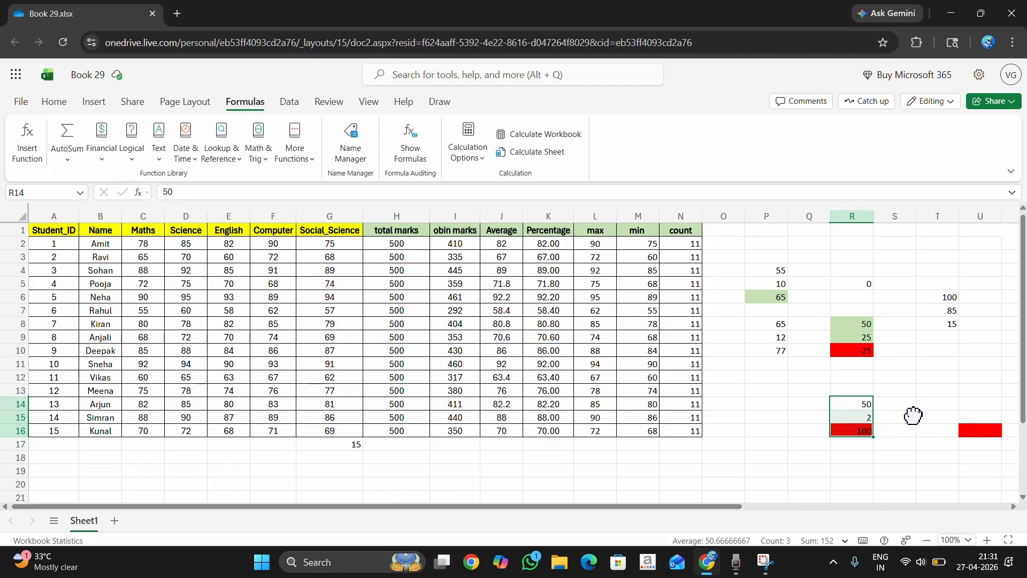
Insert the AutoSum Divide formula =U15/U14 in the red cell U16.
left_click(983, 430)
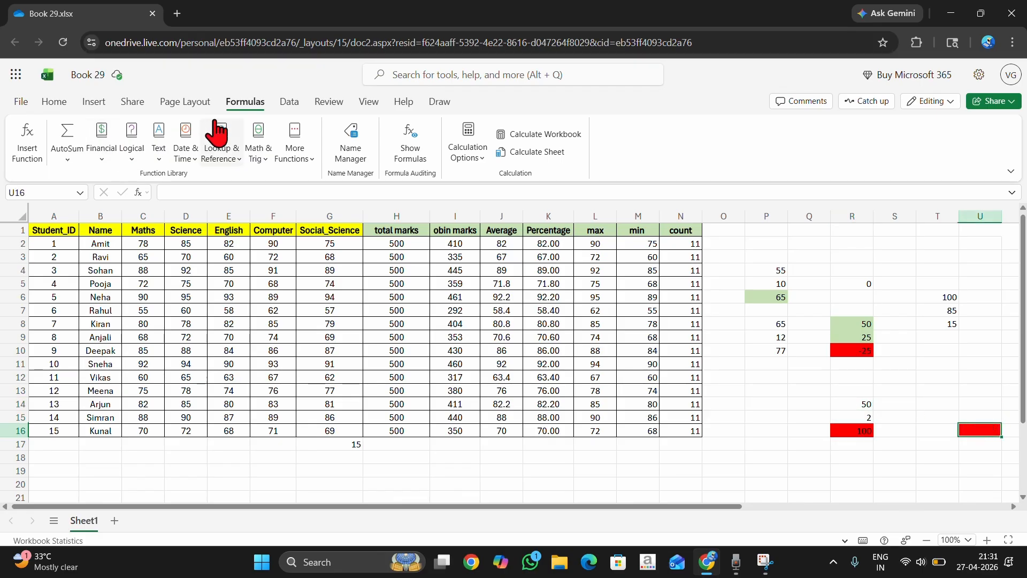
left_click(66, 160)
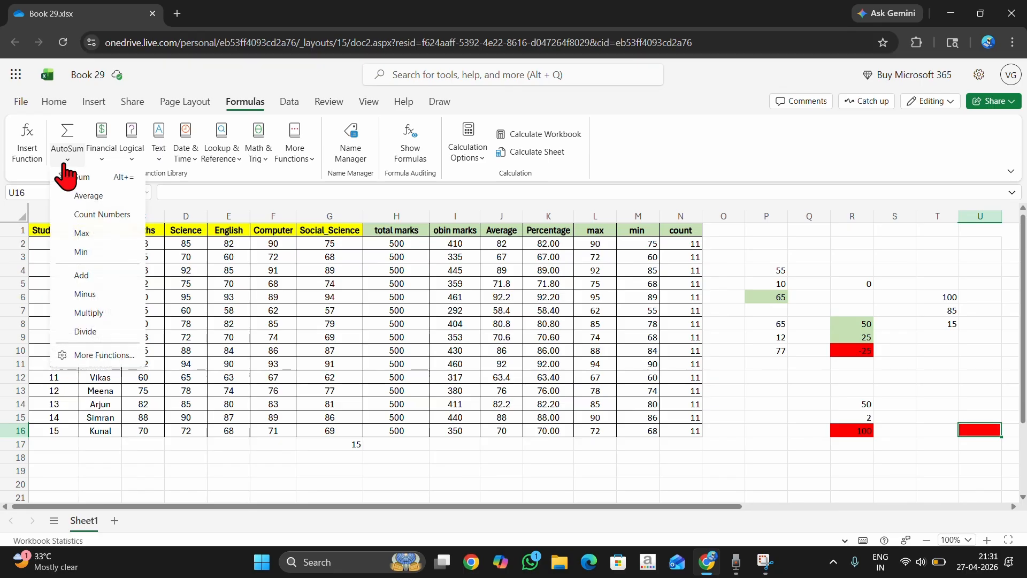
left_click(85, 331)
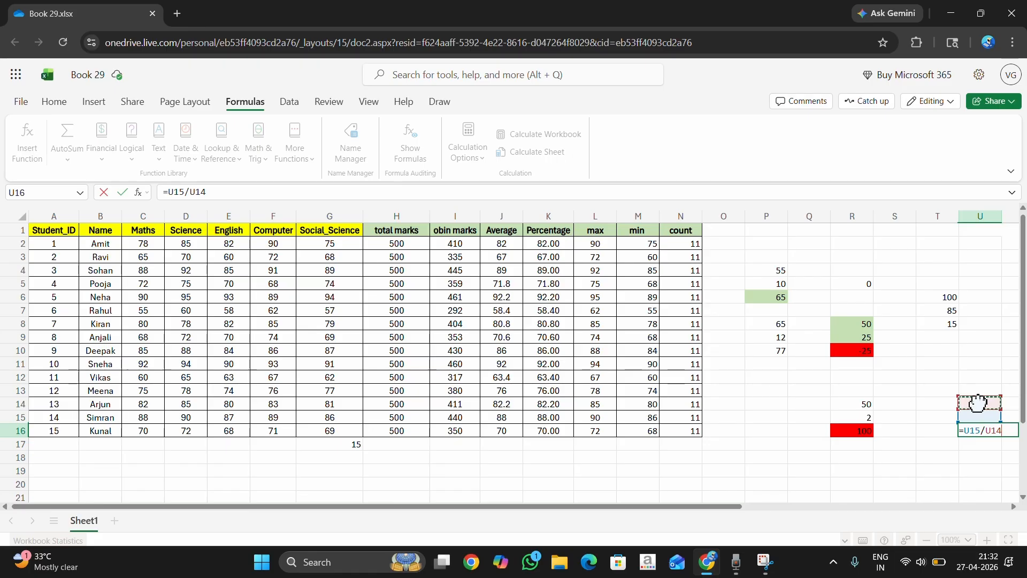
key("Return")
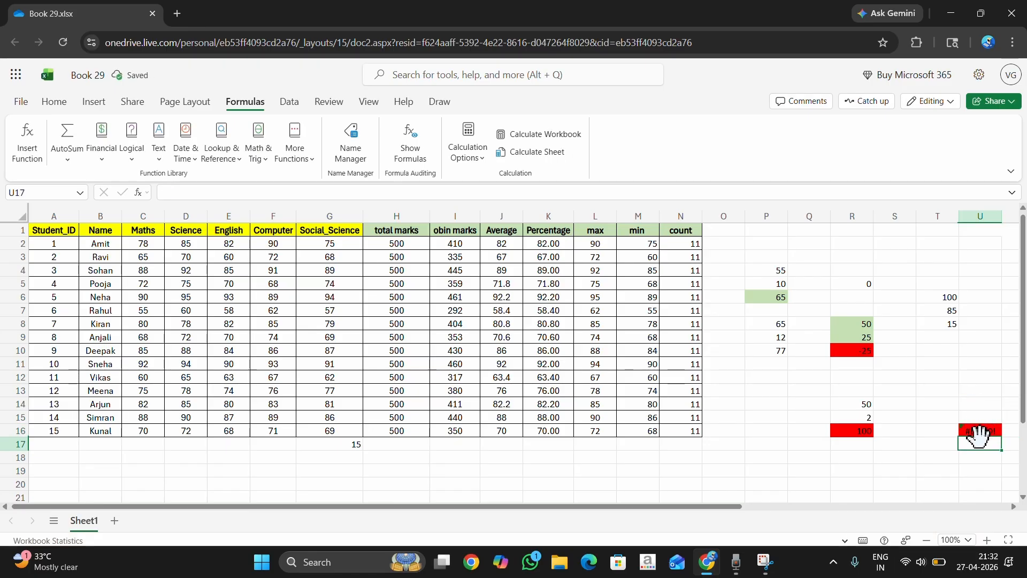
Enter 50 in U14 and 10 in U15 as the operands of the division in U16.
left_click(976, 403)
type("50")
key("Return")
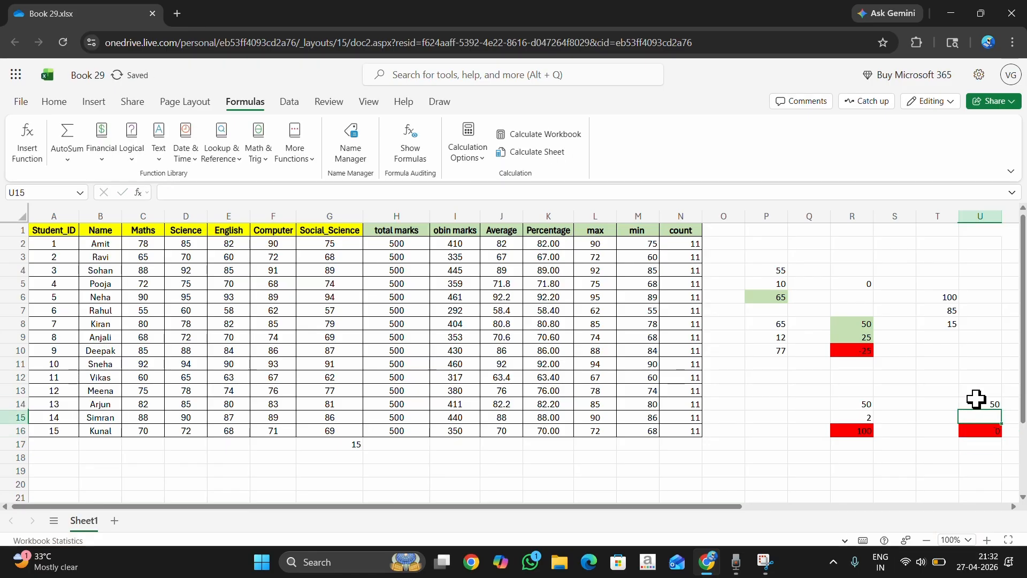
type("10")
key("Return")
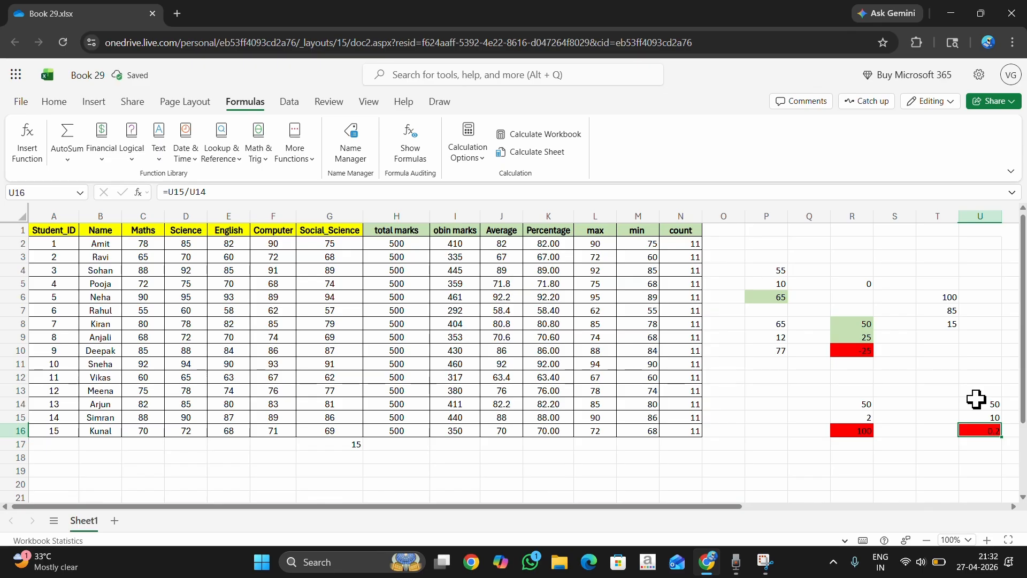
Check the division formula and its operands, and change the dividend in U15 to 2.
left_click(977, 403)
left_click(976, 417)
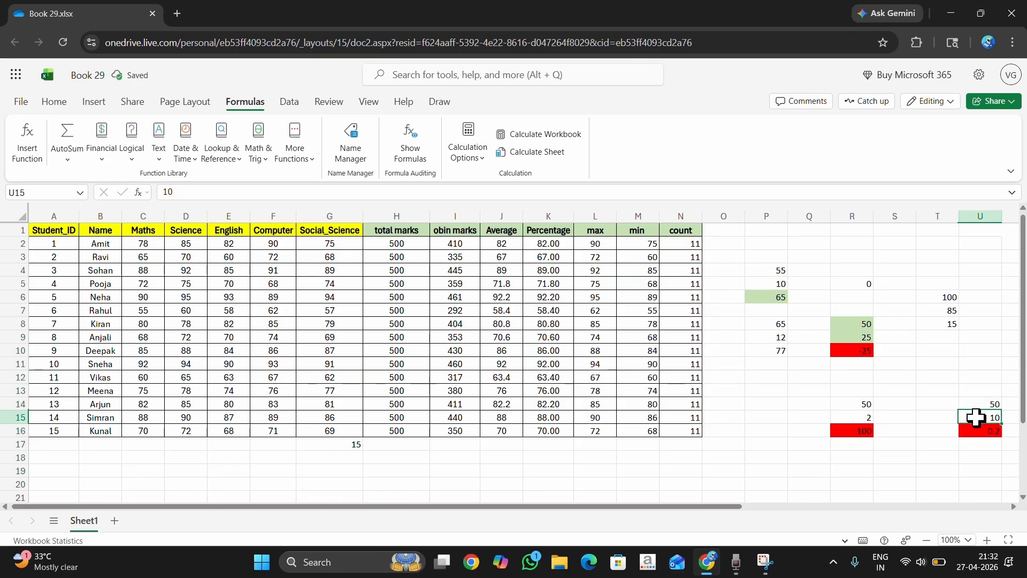
left_click(988, 432)
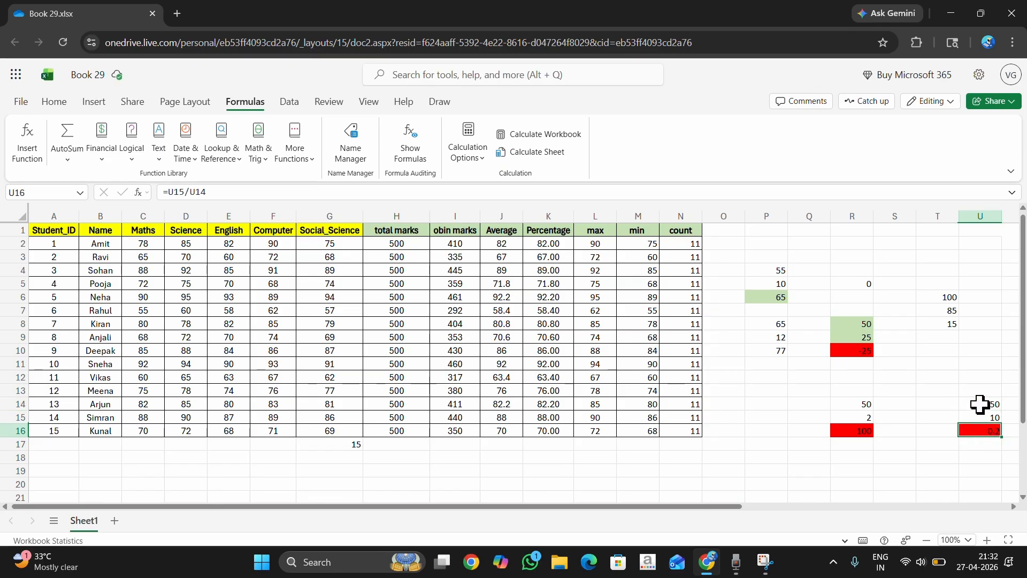
left_click(982, 415)
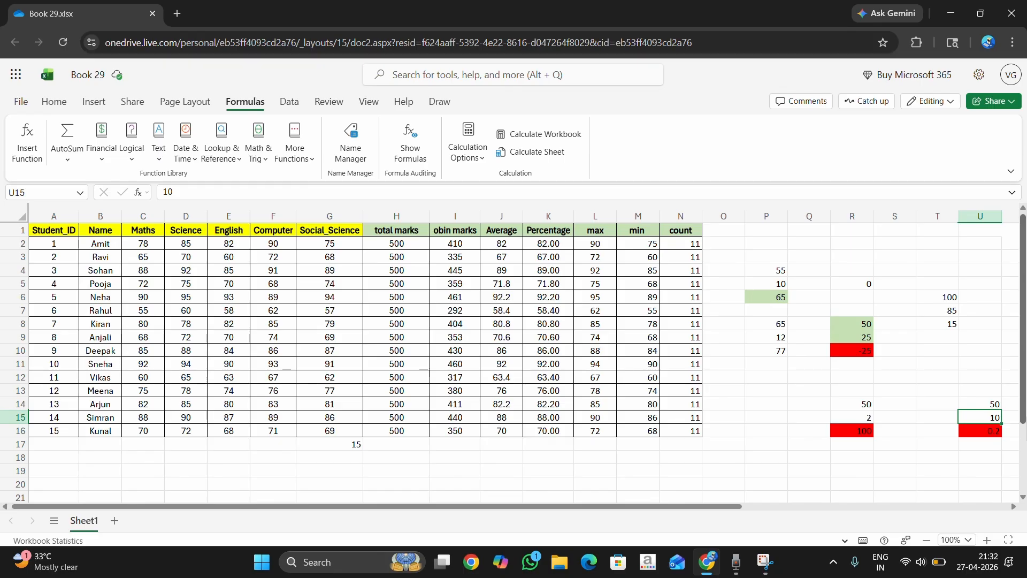
type("2")
key("Return")
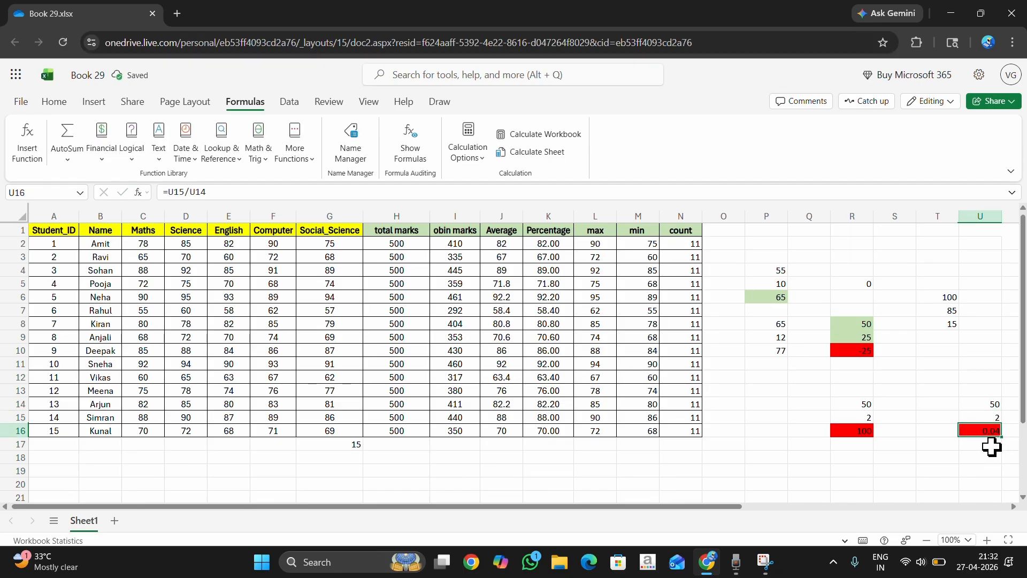